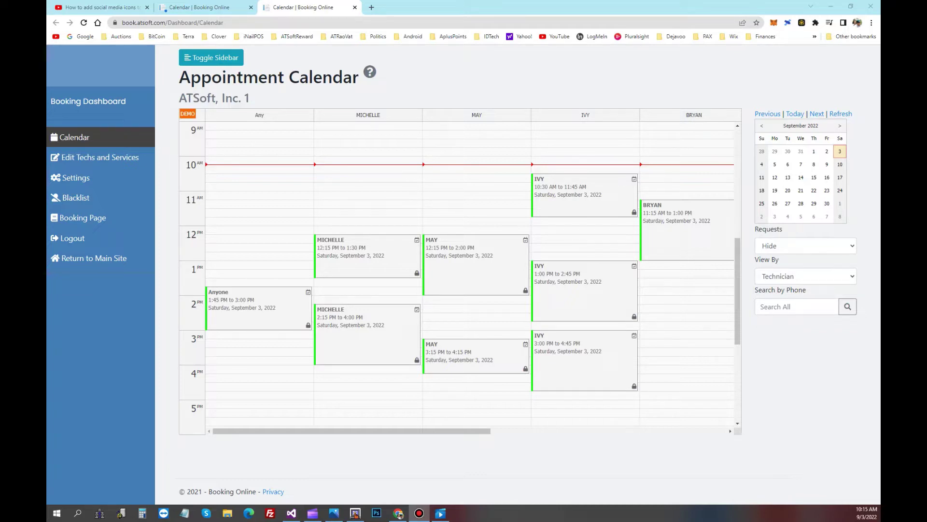
Step: Refresh the Nail123 calendar to pull in the new 10:30–11:30 AM online appointment, checking it against the browser calendar
{"action": "key", "text": "alt+Tab"}
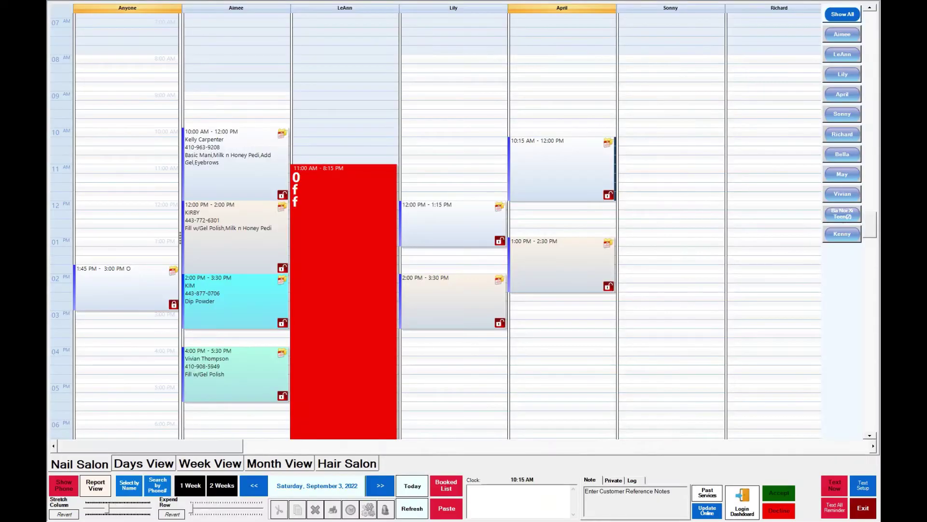
{"action": "left_click", "coordinate": [451, 166]}
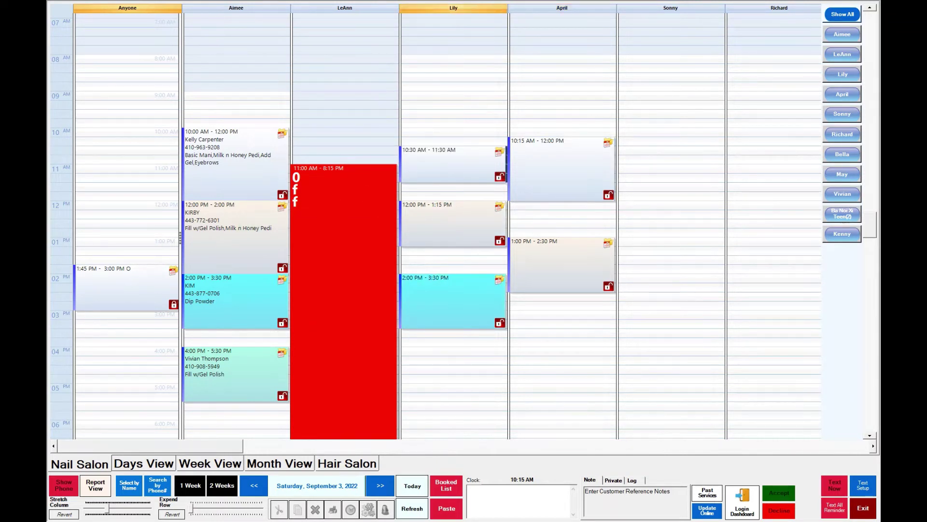
{"action": "key", "text": "alt+Tab"}
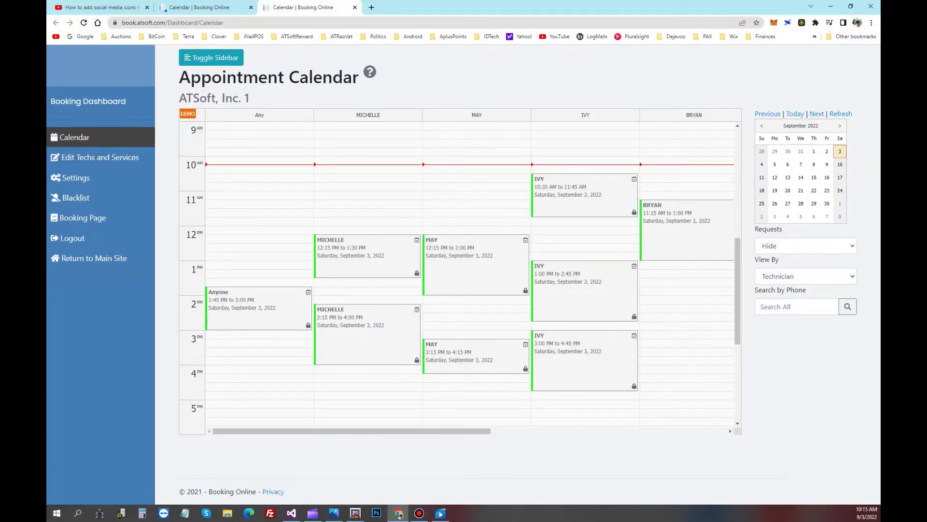
{"action": "key", "text": "alt+Tab"}
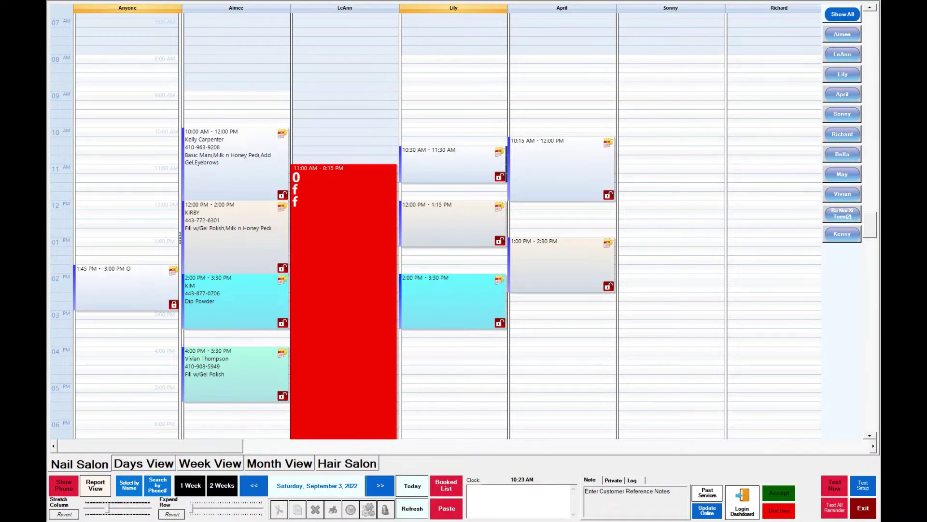
Step: Open the Text Setup message templates, then the Text Account Setup settings
{"action": "left_click", "coordinate": [863, 484]}
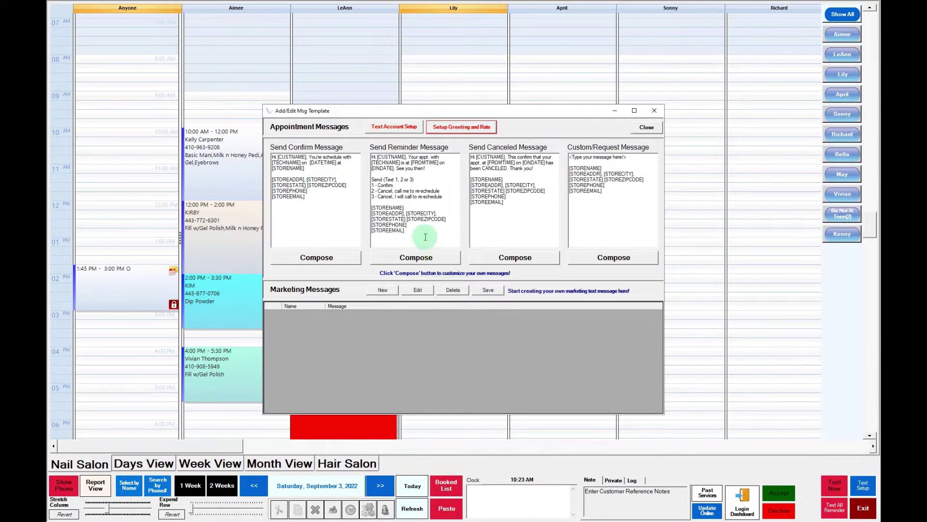
{"action": "left_click", "coordinate": [395, 131]}
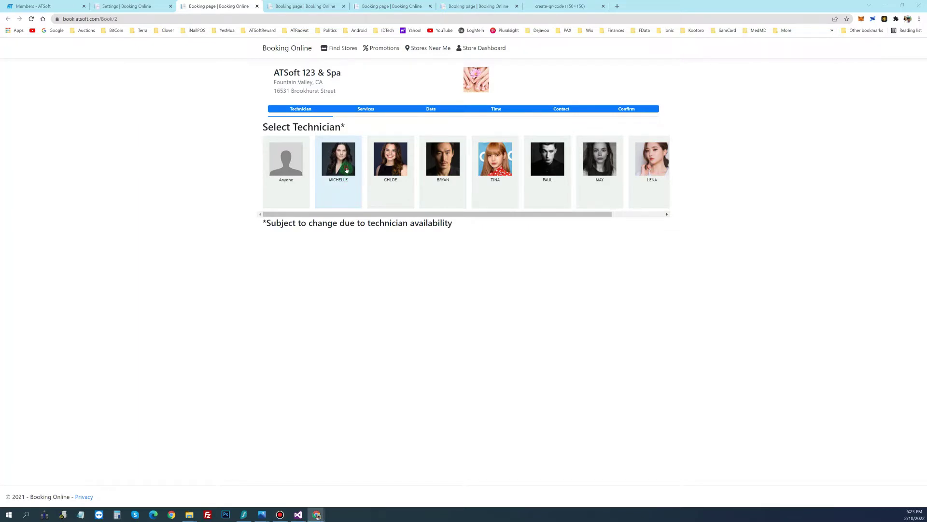
Step: Choose MICHELLE with GEL ONLY W TAKE OFF and GLITTER from the MANI-PEDI GEL services
{"action": "left_click", "coordinate": [347, 171]}
{"action": "left_click", "coordinate": [320, 261]}
{"action": "left_click", "coordinate": [316, 273]}
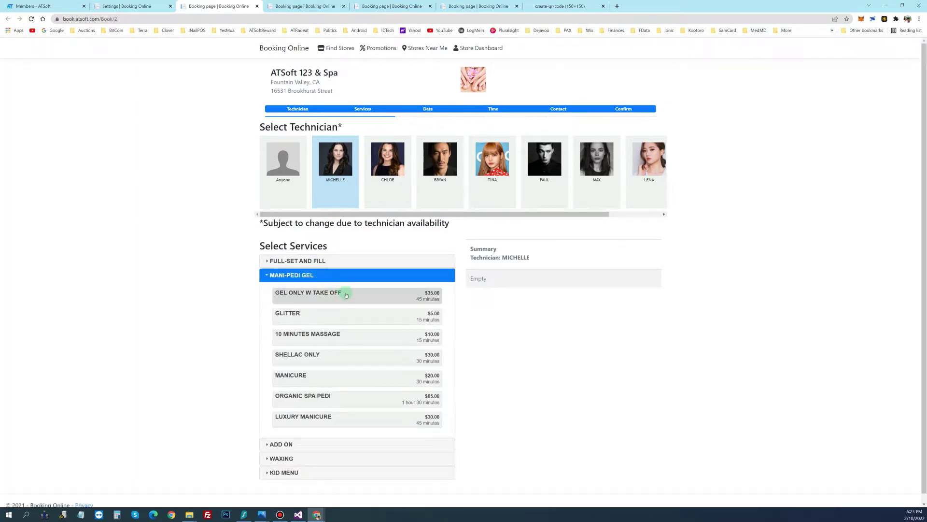
{"action": "left_click", "coordinate": [346, 294]}
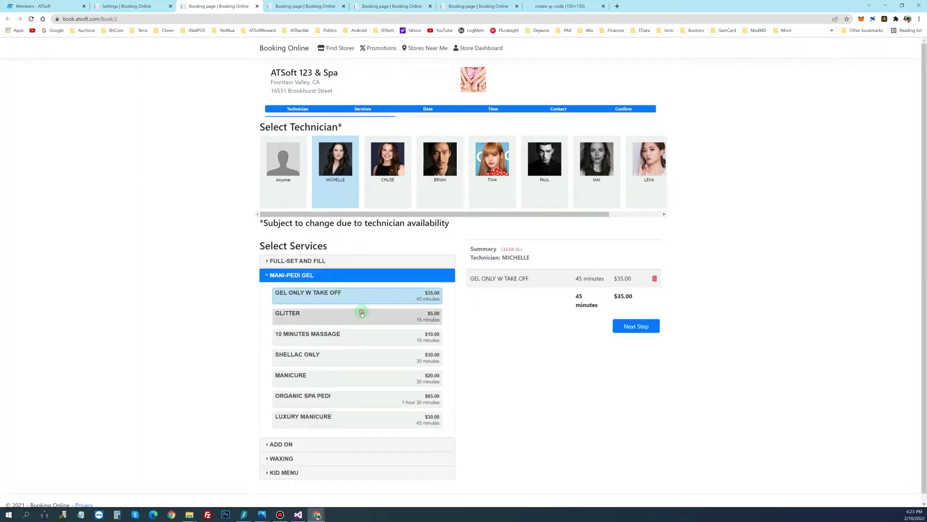
{"action": "left_click", "coordinate": [362, 314]}
{"action": "left_click", "coordinate": [635, 337]}
{"action": "left_click", "coordinate": [614, 333]}
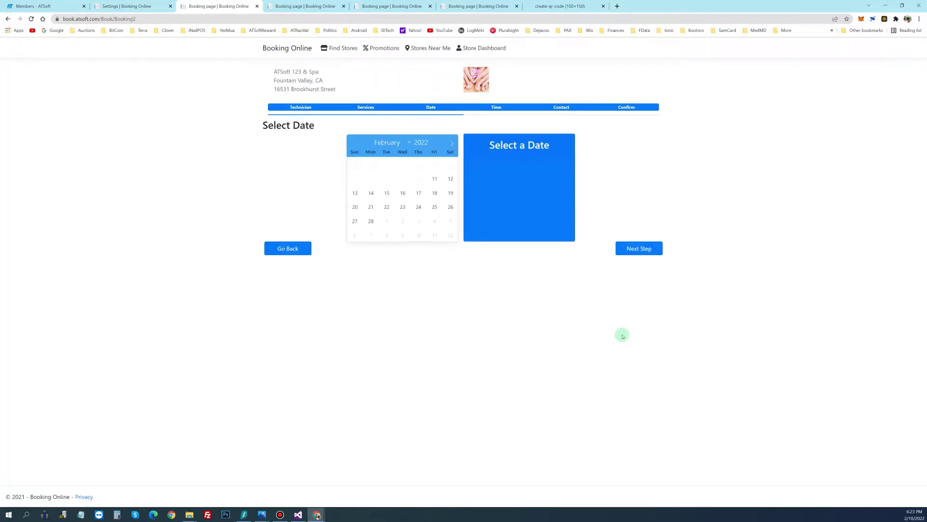
Step: Book Monday 14 February 2022 at 10:00–11:00 AM and continue to contact details
{"action": "left_click", "coordinate": [371, 193]}
{"action": "left_click", "coordinate": [640, 248]}
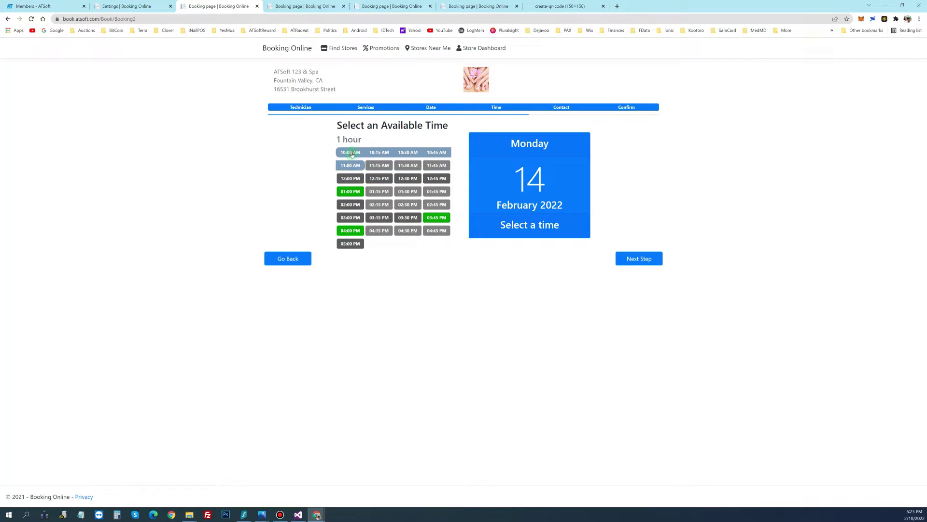
{"action": "left_click", "coordinate": [351, 153]}
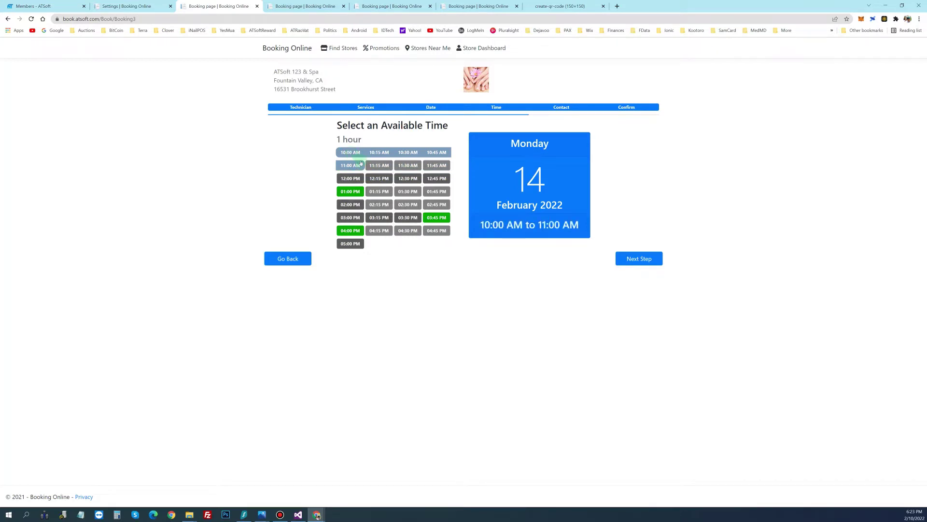
{"action": "left_click", "coordinate": [627, 255]}
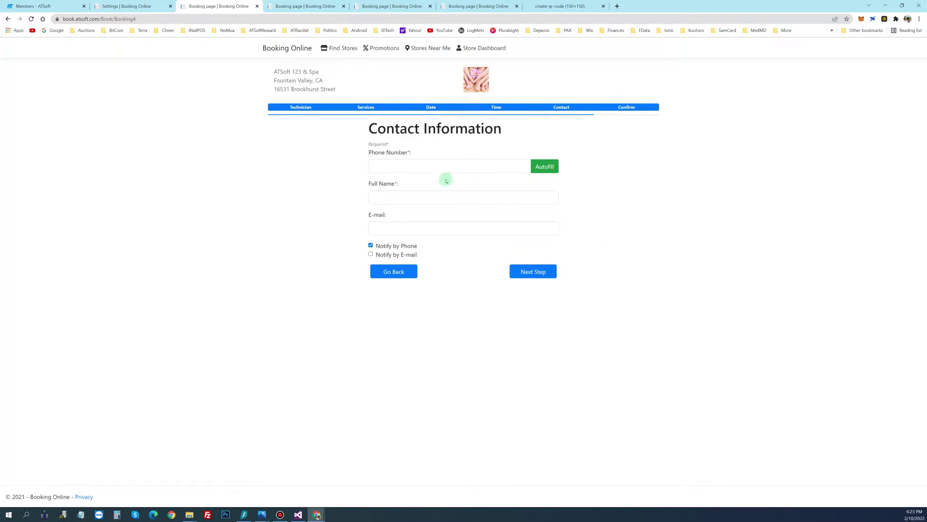
Step: Enter the customer's phone number, autofill their name and e-mail, and proceed to the Confirm step
{"action": "left_click", "coordinate": [414, 168]}
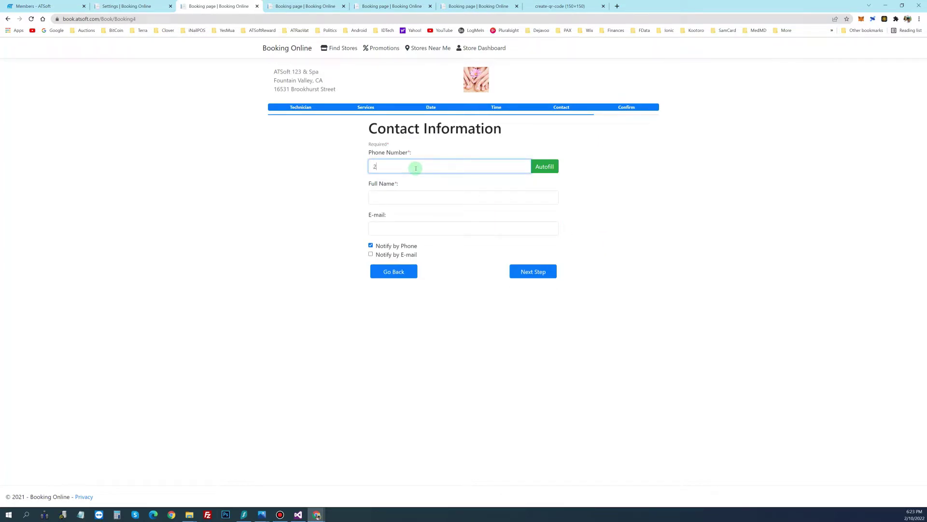
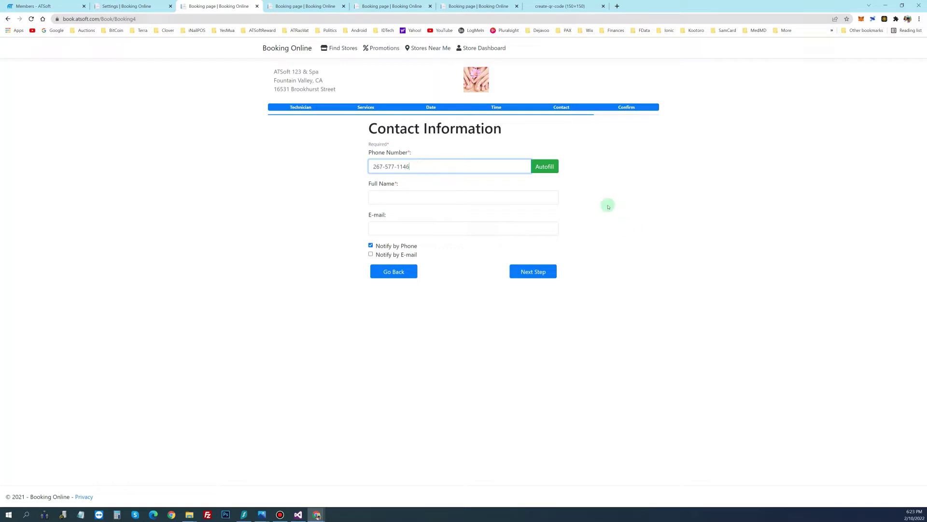
{"action": "left_click", "coordinate": [551, 172]}
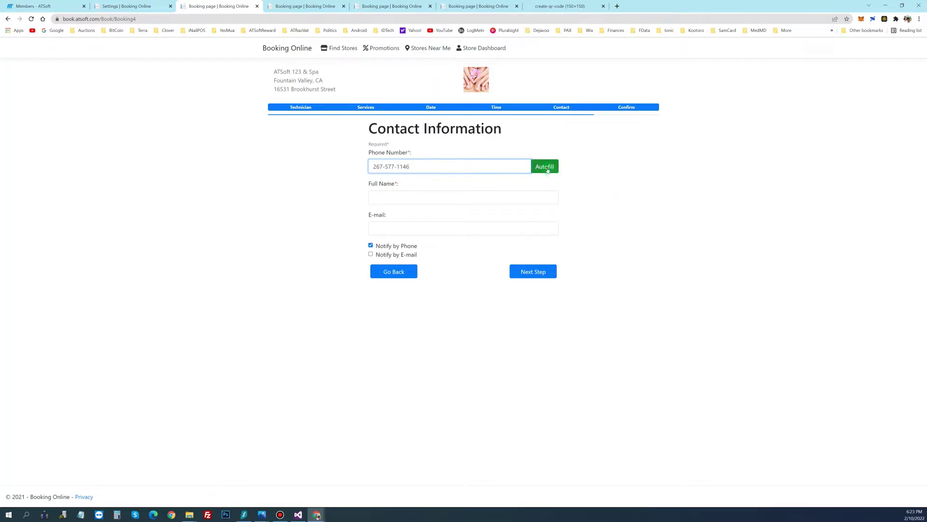
{"action": "triple_click", "coordinate": [416, 200]}
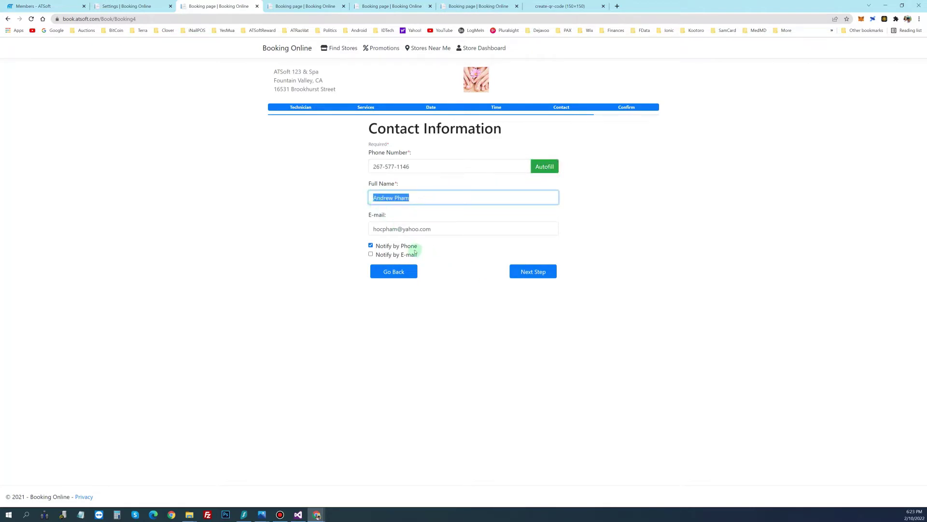
{"action": "left_click", "coordinate": [524, 276]}
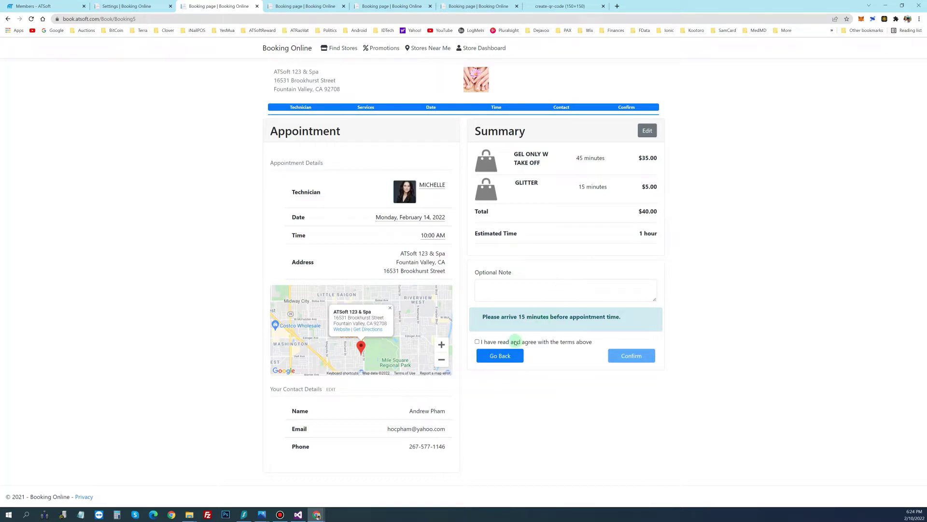
Step: Accept the booking terms and confirm the February 14 appointment
{"action": "left_click", "coordinate": [515, 341]}
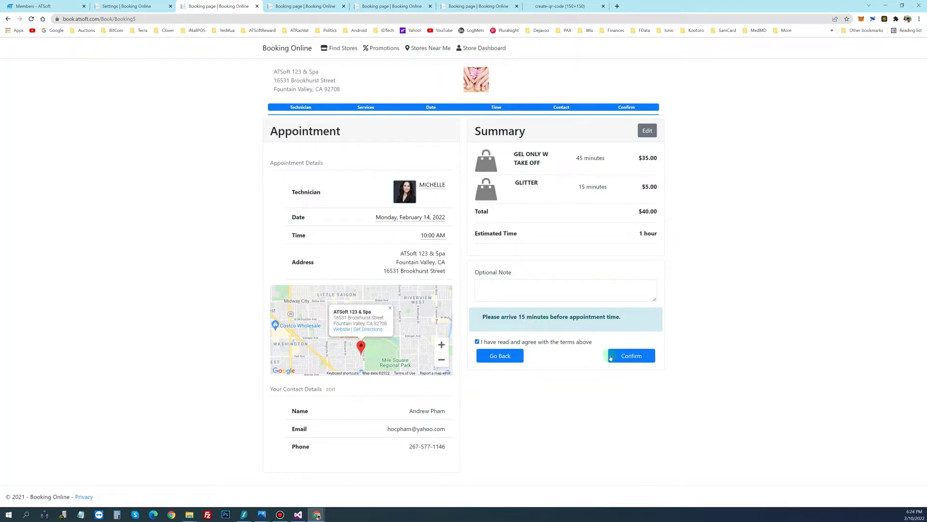
{"action": "left_click", "coordinate": [618, 358]}
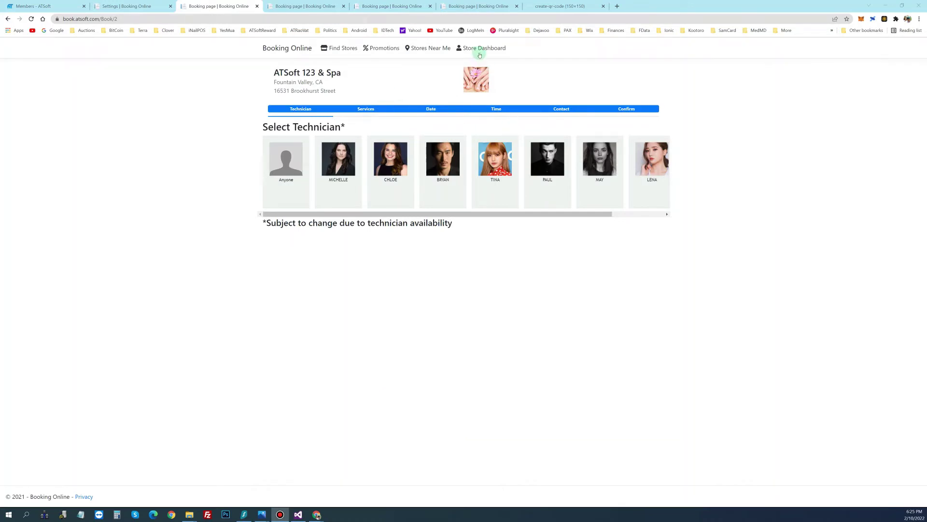
Step: Show February 14 on the Store Dashboard calendar to find MICHELLE's 10:00 AM booking
{"action": "left_click", "coordinate": [476, 48]}
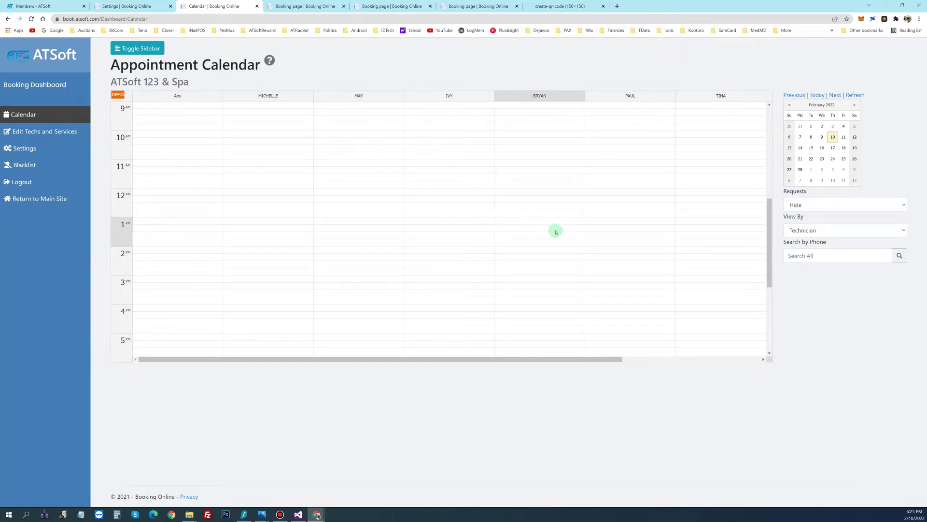
{"action": "left_click", "coordinate": [800, 148]}
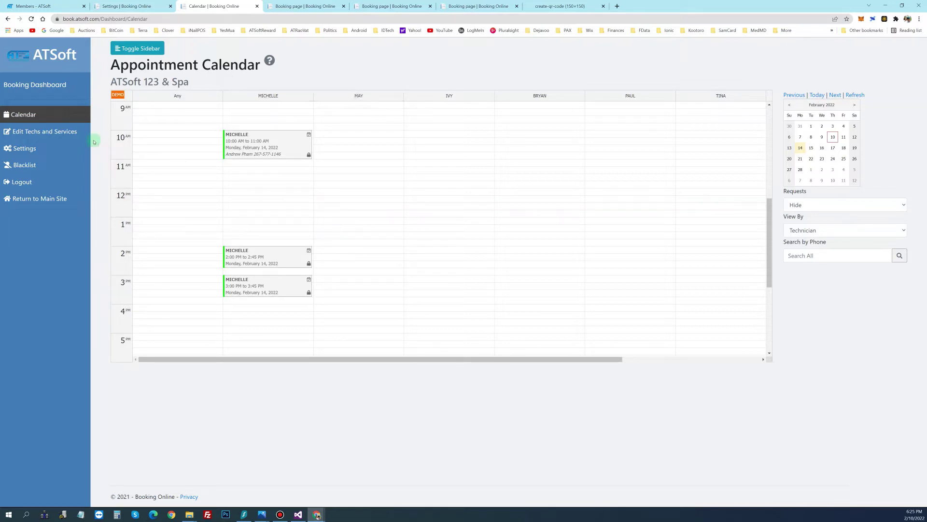
Step: Open MICHELLE's employee account in technician settings, save it and close the editor
{"action": "left_click", "coordinate": [69, 134]}
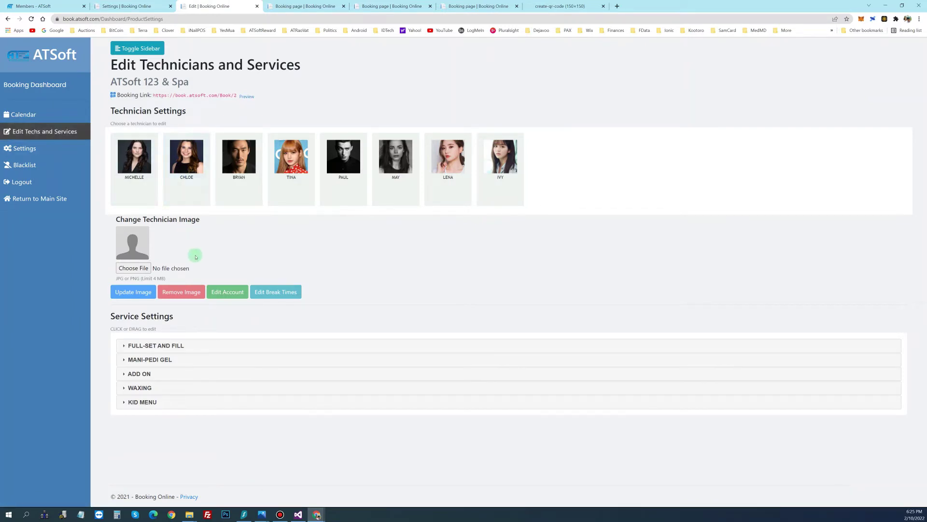
{"action": "left_click", "coordinate": [137, 178]}
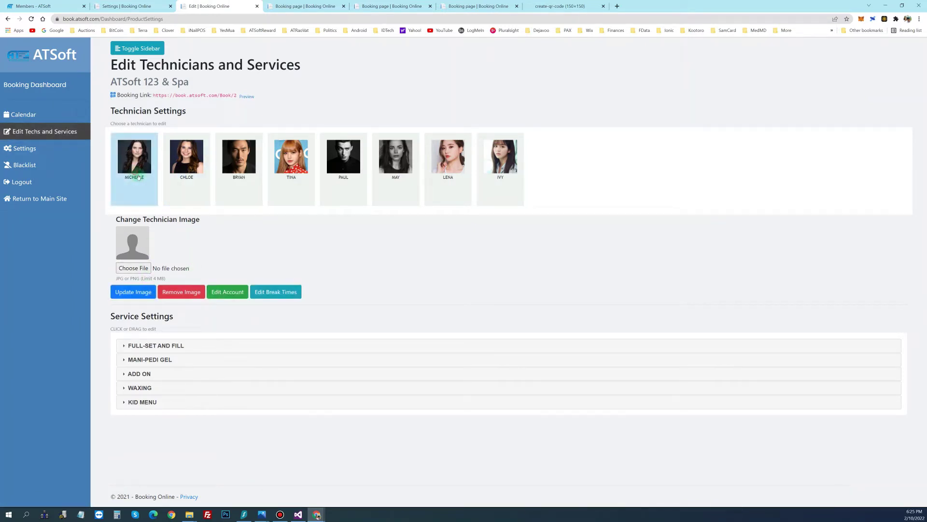
{"action": "left_click", "coordinate": [224, 295]}
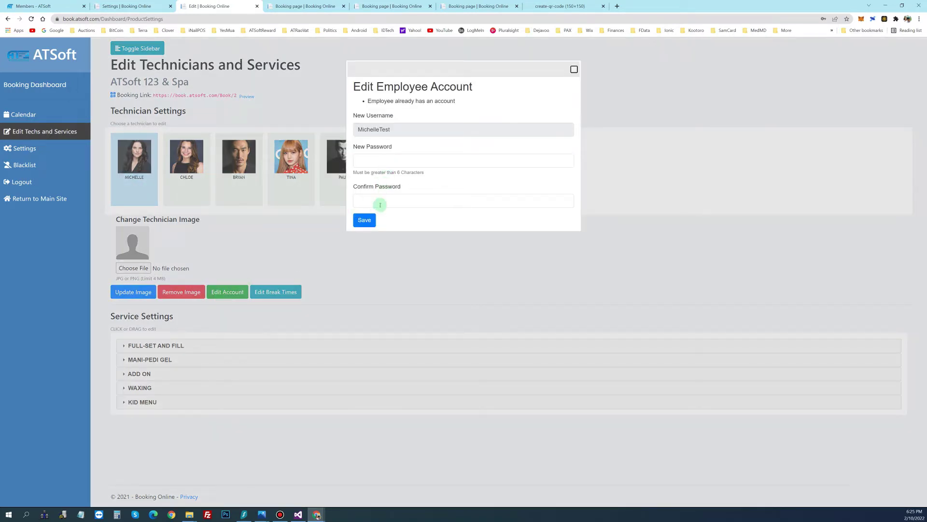
{"action": "left_click", "coordinate": [371, 220]}
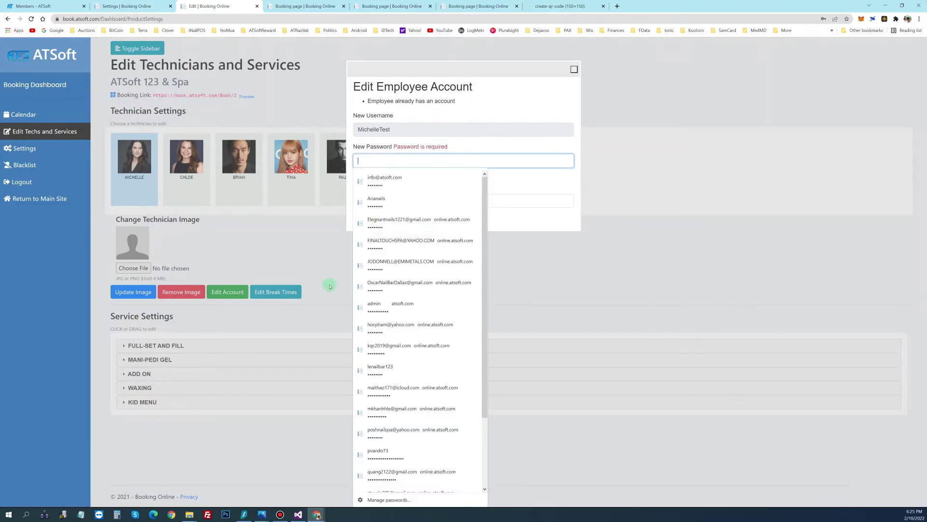
{"action": "left_click", "coordinate": [496, 229]}
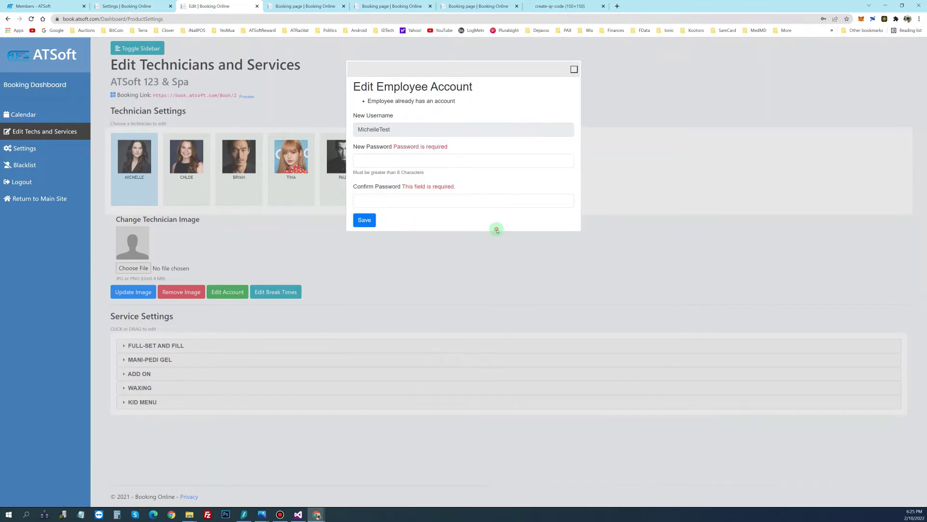
{"action": "left_click", "coordinate": [573, 70]}
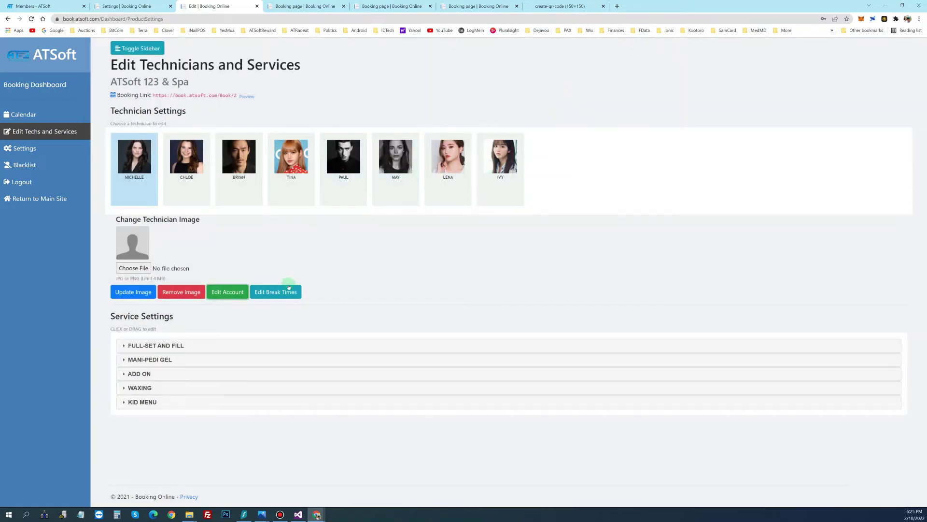
Step: Expand MANI-PEDI GEL to list its services, such as GEL ONLY W TAKE OFF at $35.00
{"action": "left_click", "coordinate": [156, 357]}
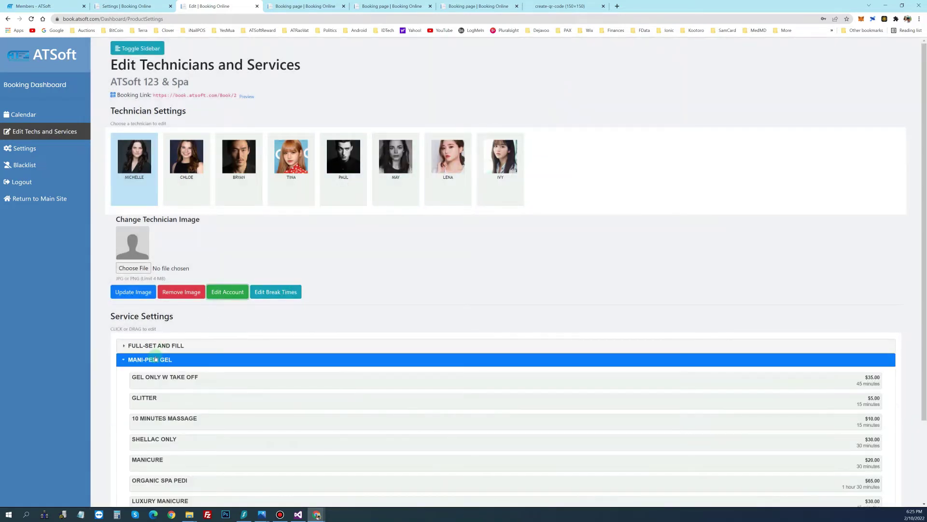
{"action": "scroll", "coordinate": [156, 358], "scroll_direction": "down", "scroll_amount": 3}
{"action": "scroll", "coordinate": [159, 356], "scroll_direction": "up", "scroll_amount": 2}
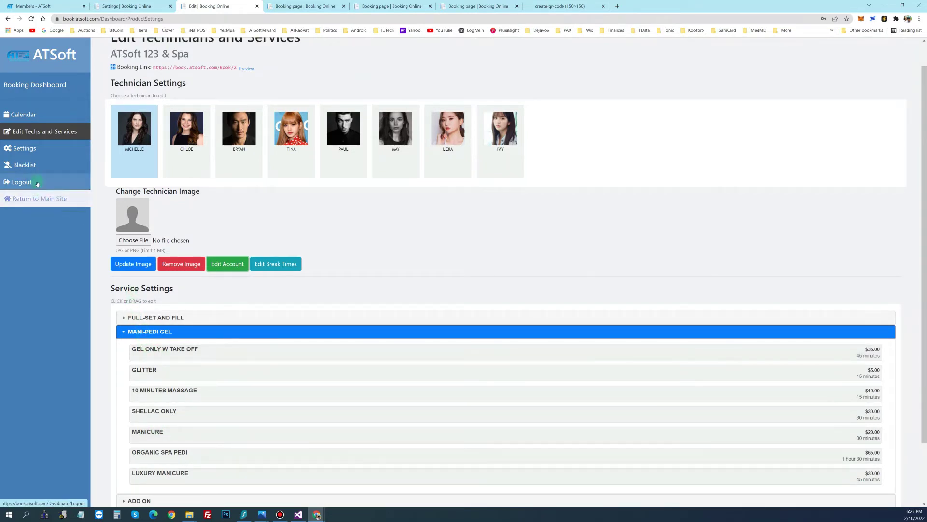
Step: Look through the booking Settings page, then view the empty phone Blacklist
{"action": "left_click", "coordinate": [22, 153]}
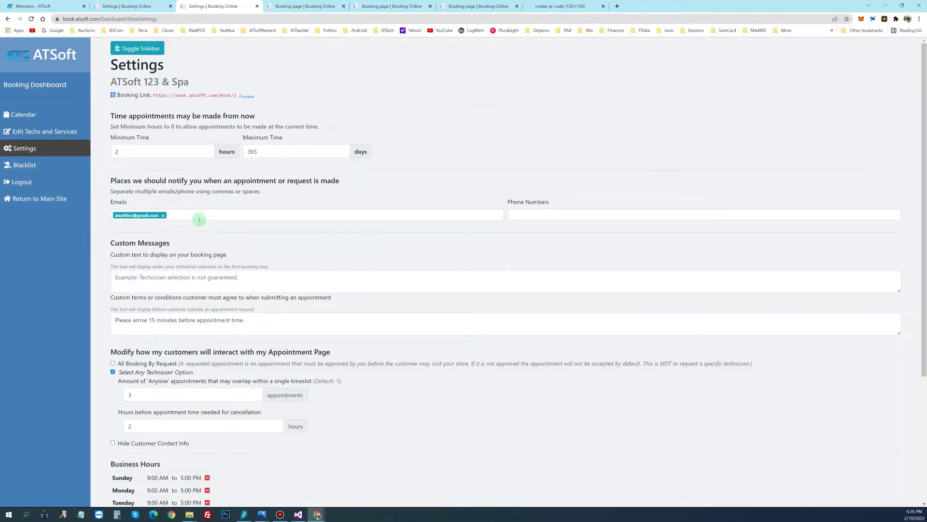
{"action": "scroll", "coordinate": [202, 230], "scroll_direction": "down", "scroll_amount": 2}
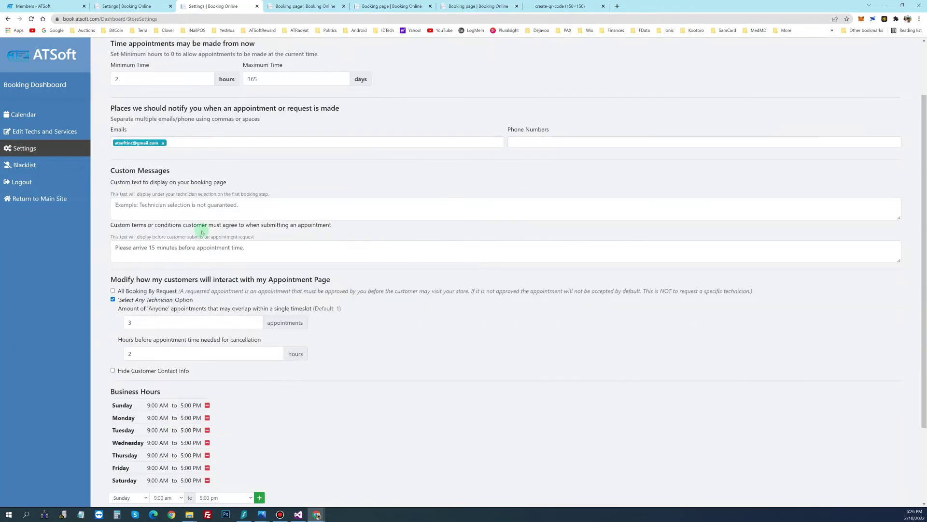
{"action": "scroll", "coordinate": [202, 234], "scroll_direction": "down", "scroll_amount": 1}
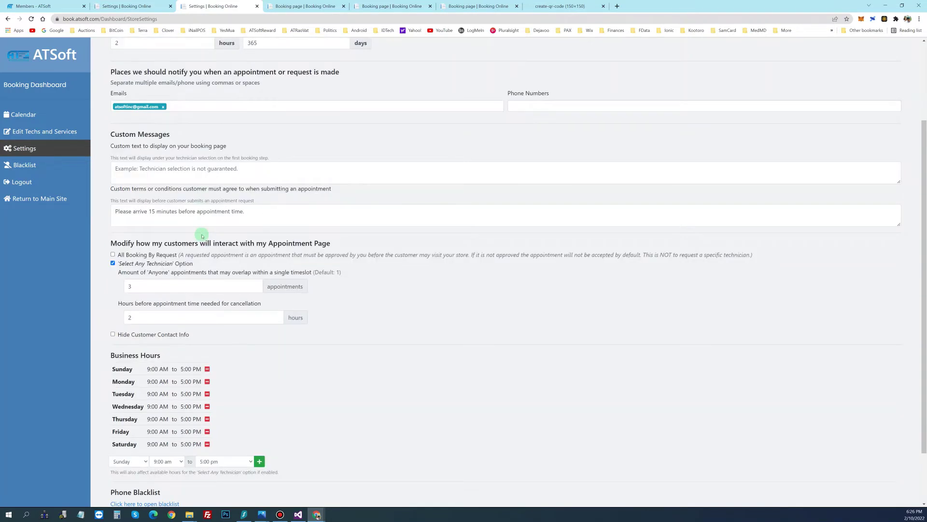
{"action": "scroll", "coordinate": [202, 236], "scroll_direction": "down", "scroll_amount": 2}
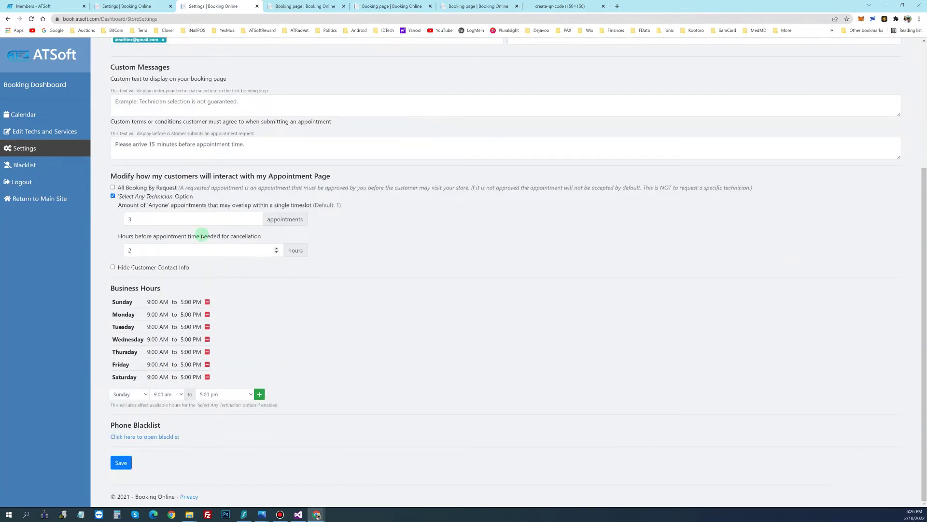
{"action": "scroll", "coordinate": [192, 249], "scroll_direction": "up", "scroll_amount": 1}
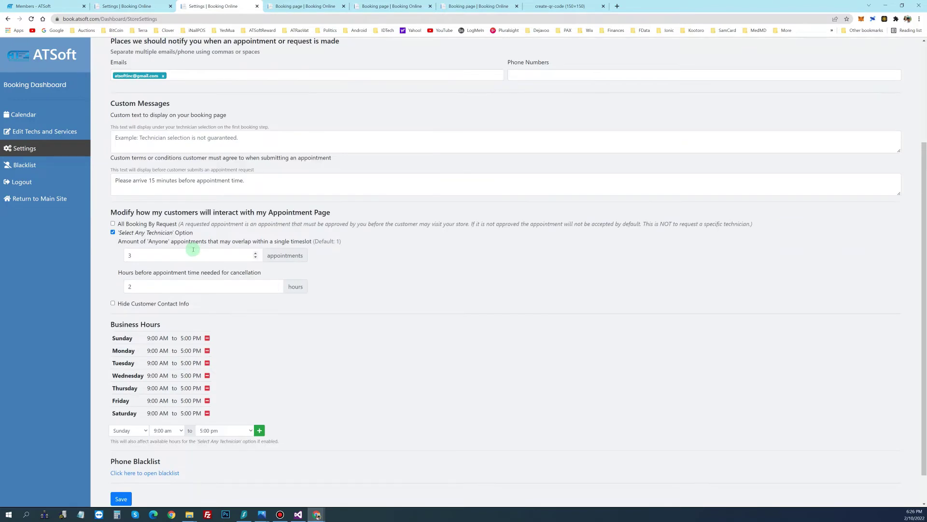
{"action": "left_click", "coordinate": [36, 167]}
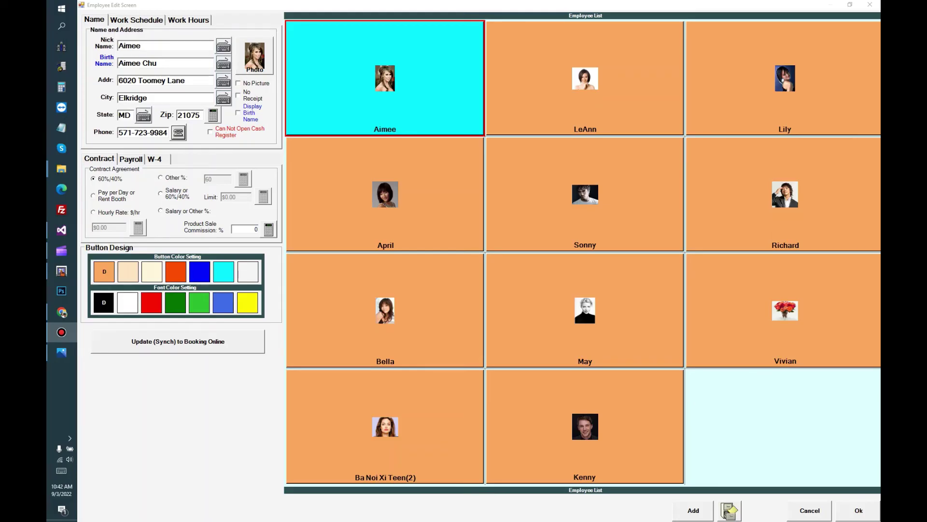
Step: Select the first technician and review their Work Schedule and Work Hours
{"action": "left_click", "coordinate": [329, 99]}
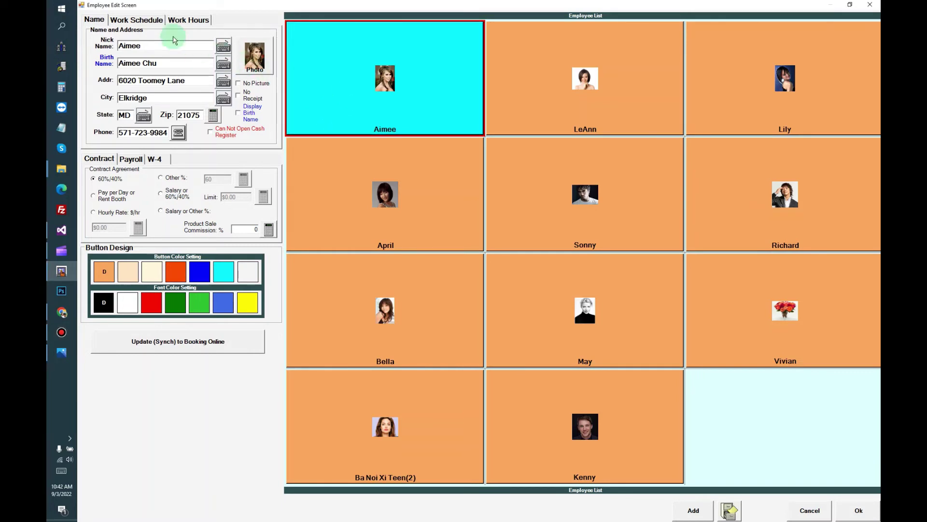
{"action": "left_click", "coordinate": [155, 24]}
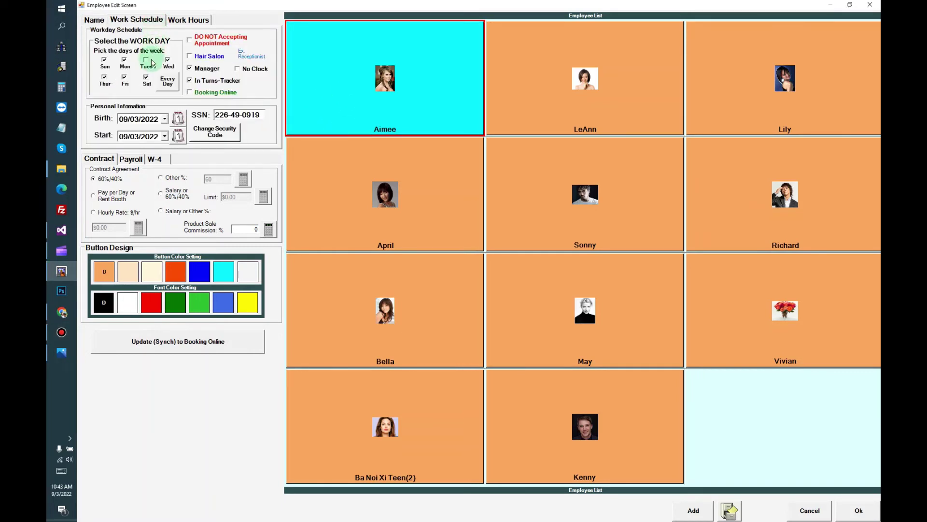
{"action": "left_click", "coordinate": [186, 20]}
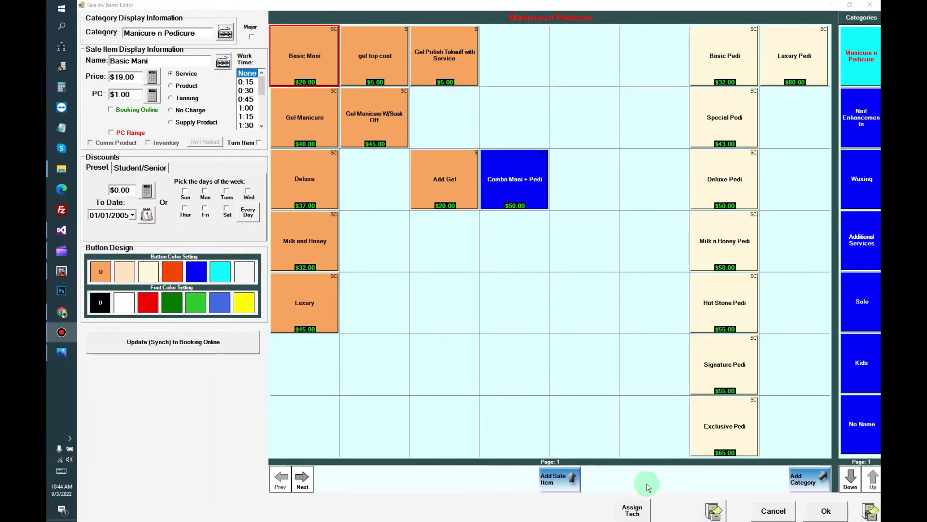
Step: Make Milk and Honey, Deluxe, Luxury and Basic Pedi bookable online at 0:45, then list Waxing services
{"action": "left_click", "coordinate": [636, 513]}
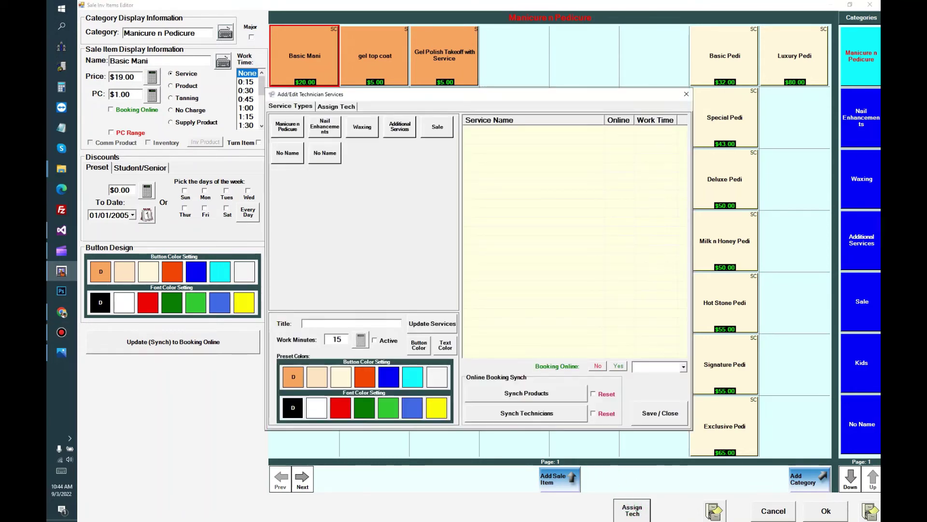
{"action": "left_click", "coordinate": [296, 130]}
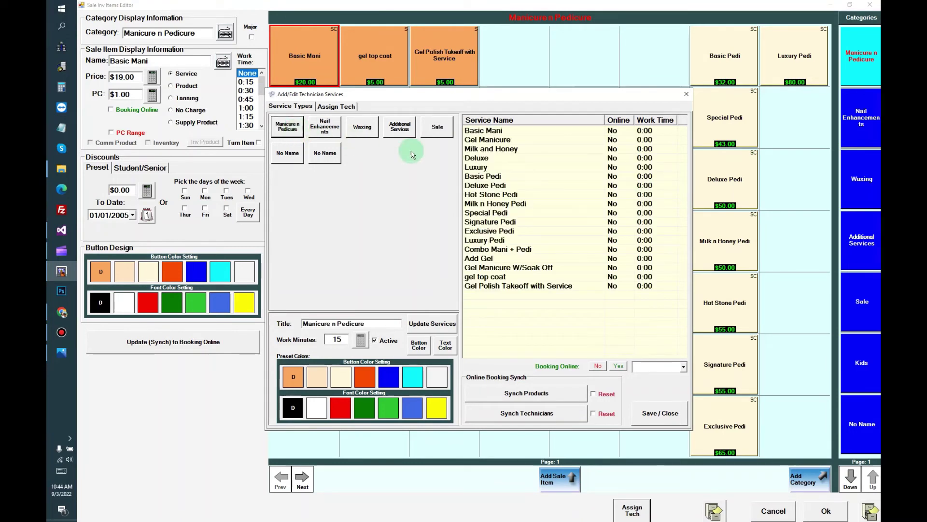
{"action": "left_click", "coordinate": [482, 158]}
{"action": "left_click_drag", "start_coordinate": [484, 176], "coordinate": [480, 148]}
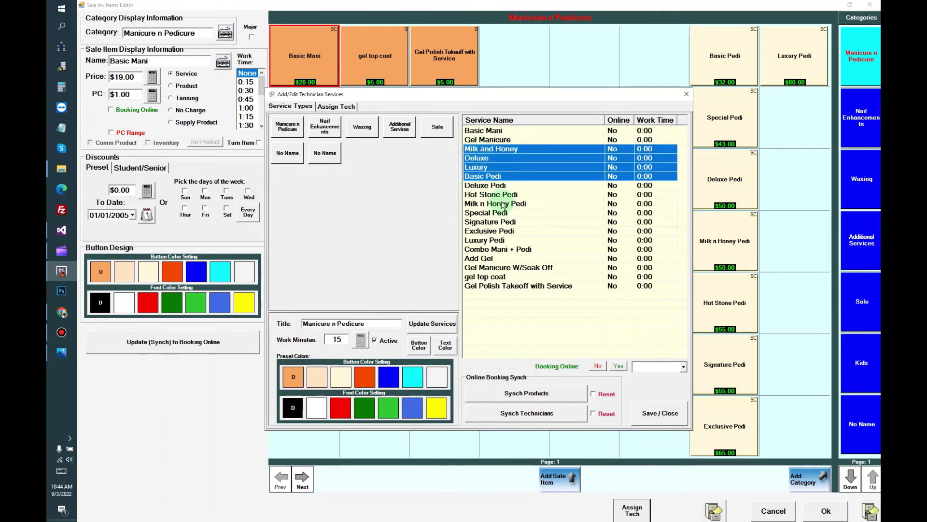
{"action": "left_click", "coordinate": [619, 365]}
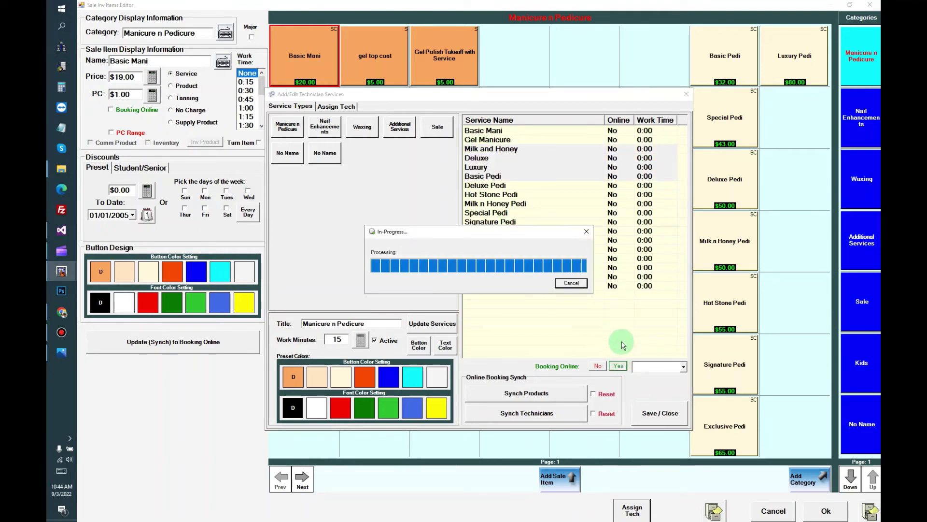
{"action": "left_click", "coordinate": [683, 367]}
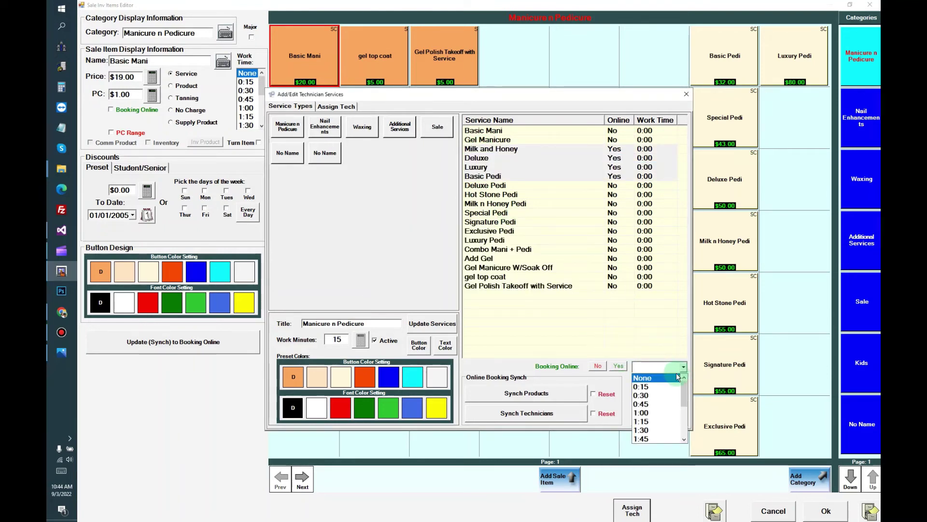
{"action": "left_click", "coordinate": [643, 404]}
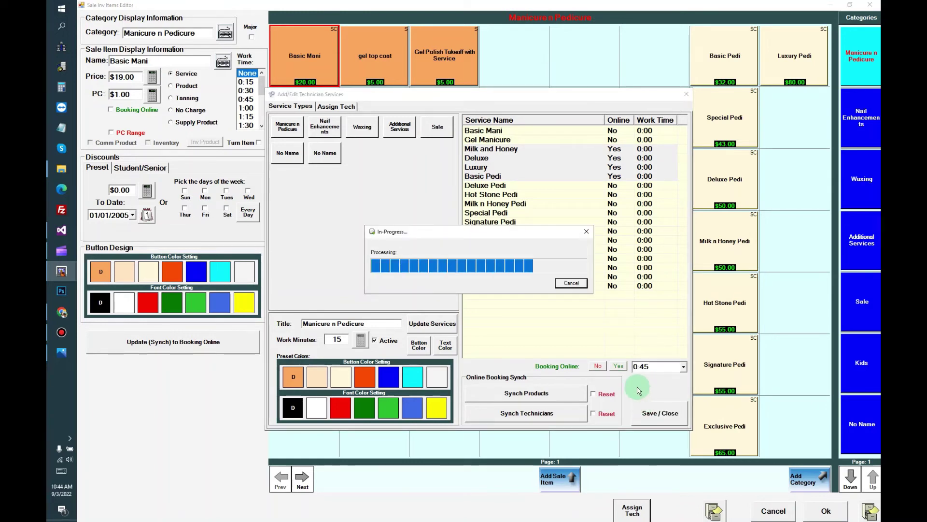
{"action": "left_click", "coordinate": [327, 136]}
{"action": "left_click", "coordinate": [362, 129]}
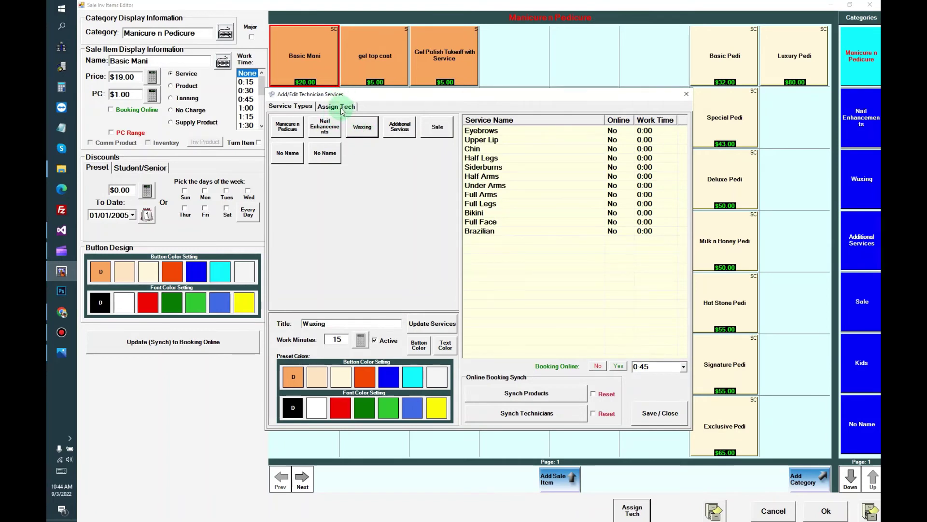
Step: On Assign Tech, give Aimee Manicure n Pedicure, Nail Enhancements and Waxing
{"action": "left_click", "coordinate": [341, 108]}
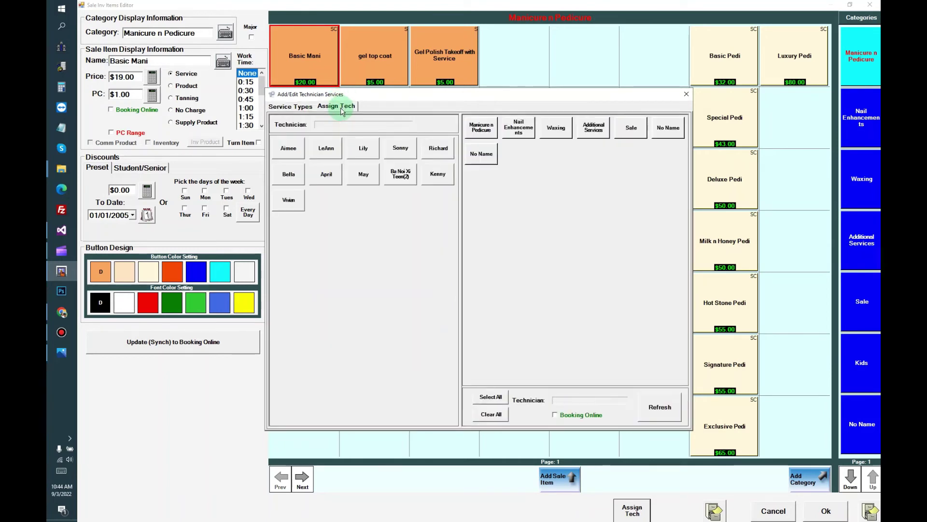
{"action": "left_click", "coordinate": [295, 152]}
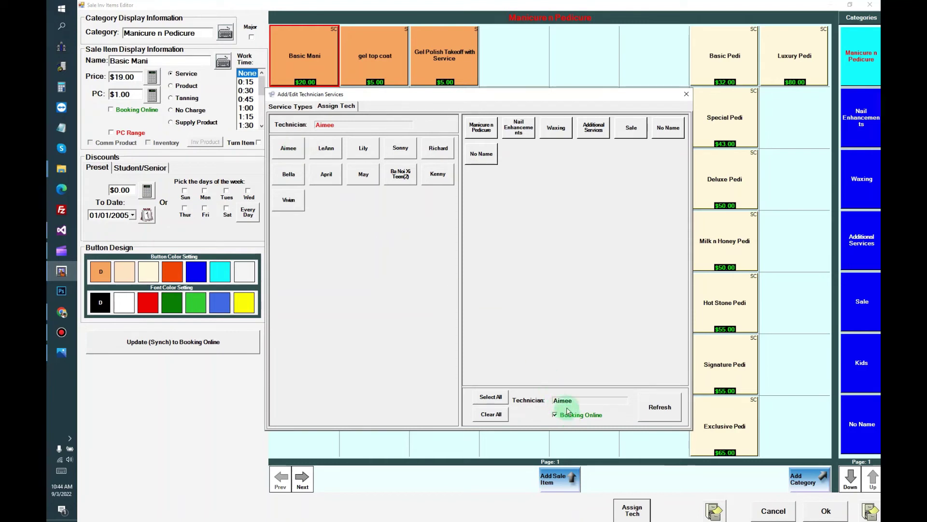
{"action": "left_click", "coordinate": [480, 129]}
{"action": "left_click", "coordinate": [510, 133]}
{"action": "left_click", "coordinate": [556, 129]}
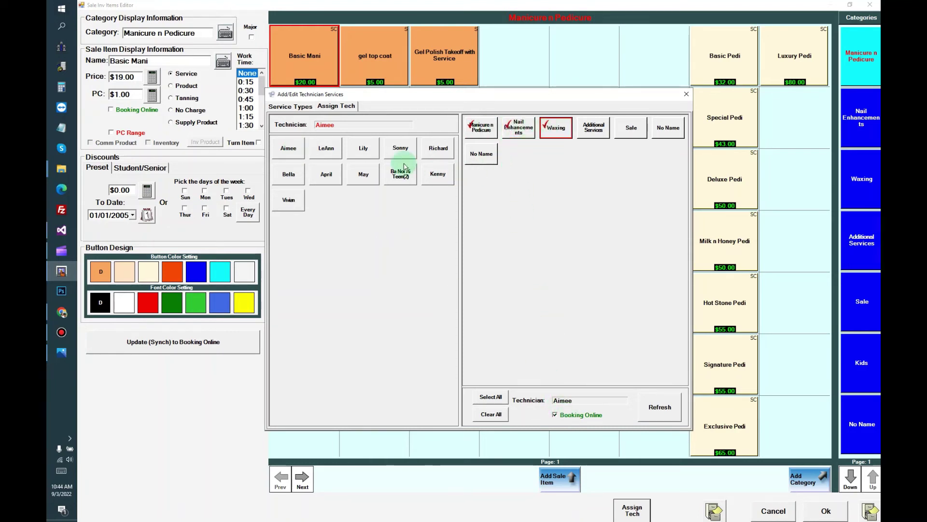
Step: Assign LeAnn Additional Services, Waxing, No Name, Manicure n Pedicure, Nail Enhancements and Sale
{"action": "left_click", "coordinate": [326, 148]}
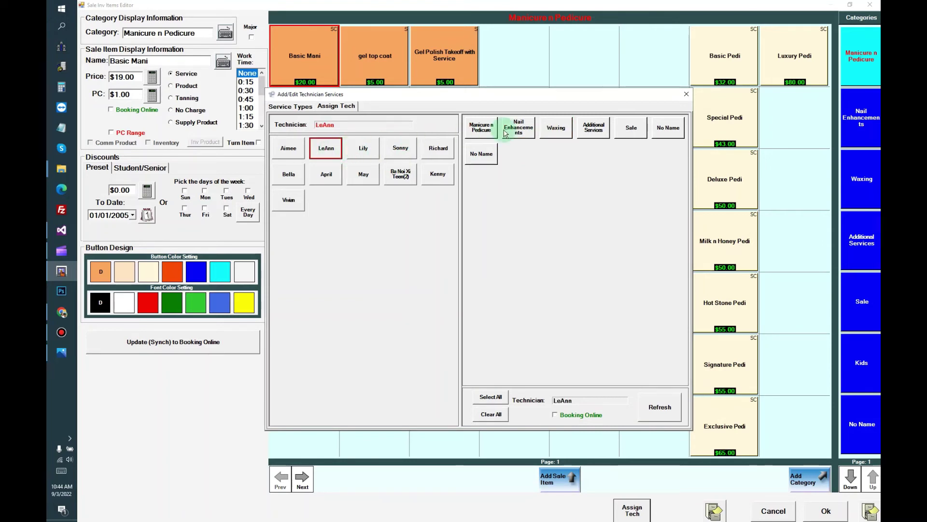
{"action": "left_click", "coordinate": [594, 128]}
{"action": "left_click", "coordinate": [555, 128]}
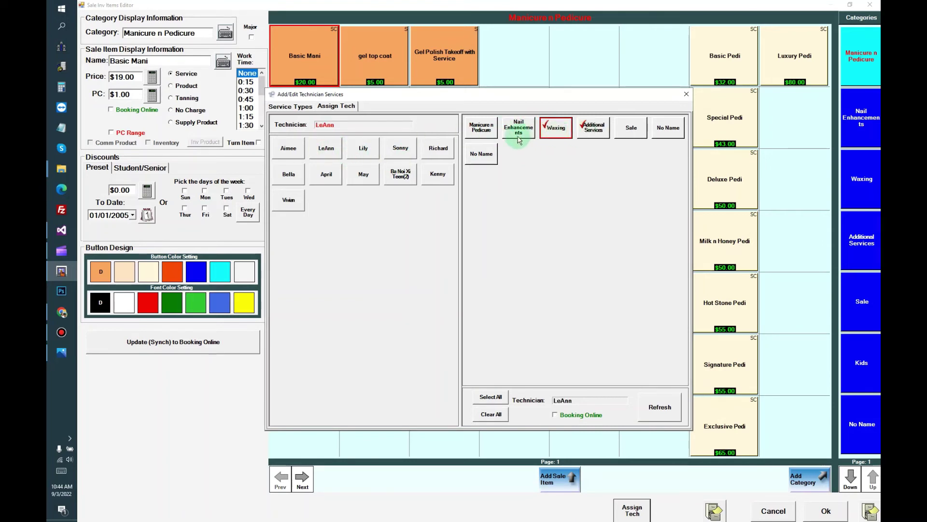
{"action": "left_click", "coordinate": [482, 159]}
{"action": "left_click", "coordinate": [481, 128]}
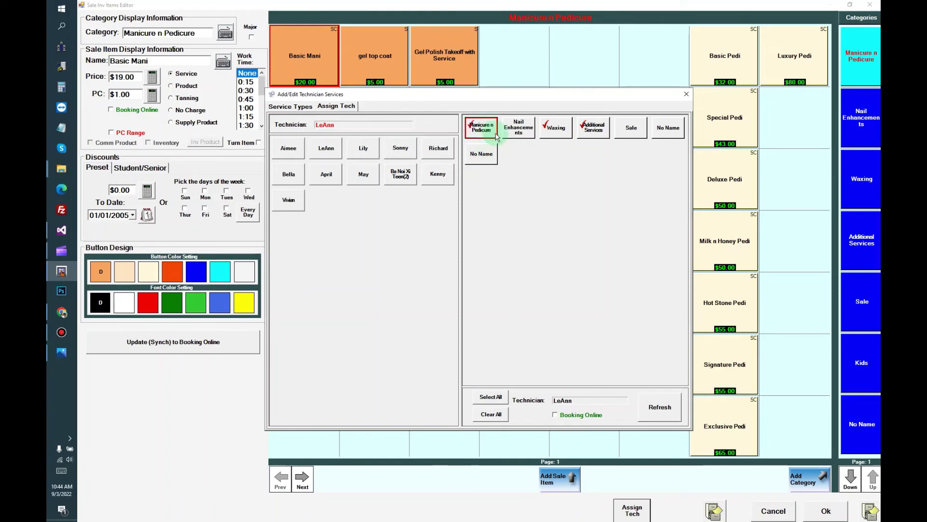
{"action": "left_click", "coordinate": [518, 128]}
{"action": "left_click", "coordinate": [623, 132]}
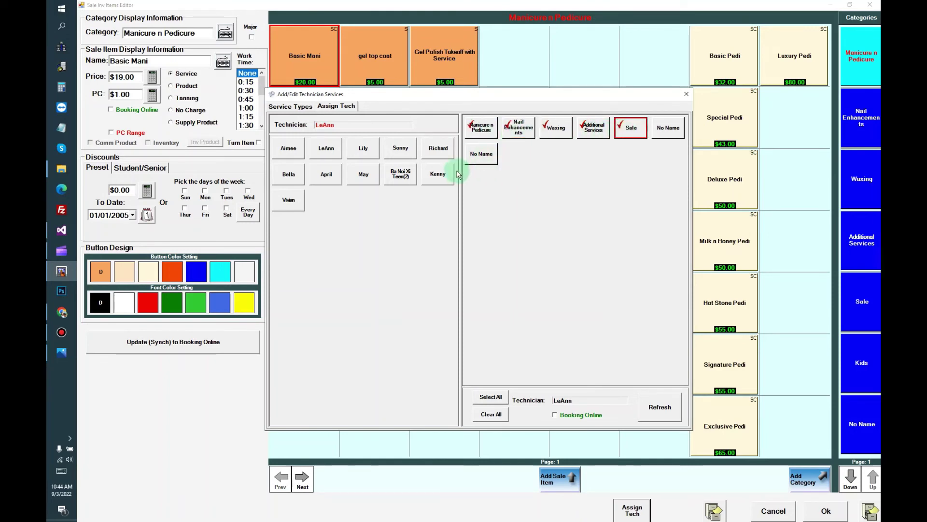
Step: Give Sonny Nail Enhancements and Manicure n Pedicure, and enable Sonny and LeAnn for online booking
{"action": "left_click", "coordinate": [408, 156]}
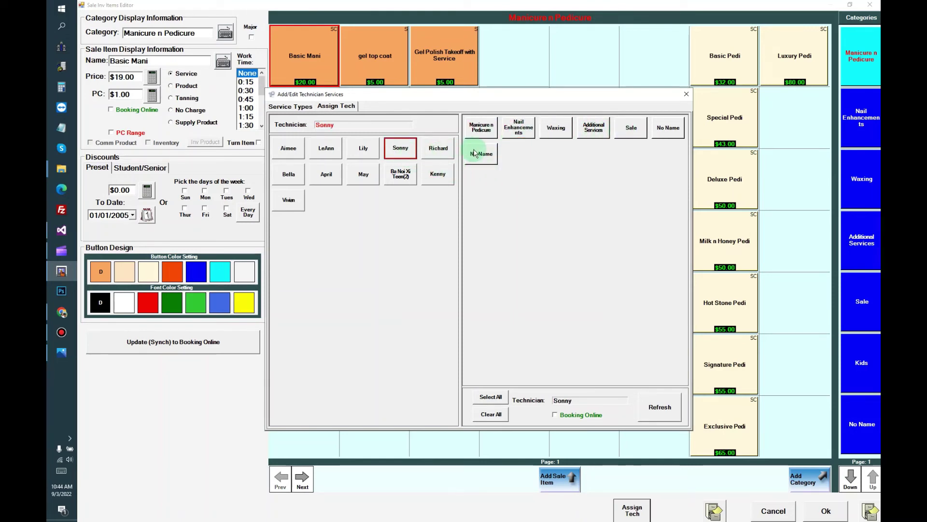
{"action": "left_click", "coordinate": [506, 130]}
{"action": "left_click", "coordinate": [498, 132]}
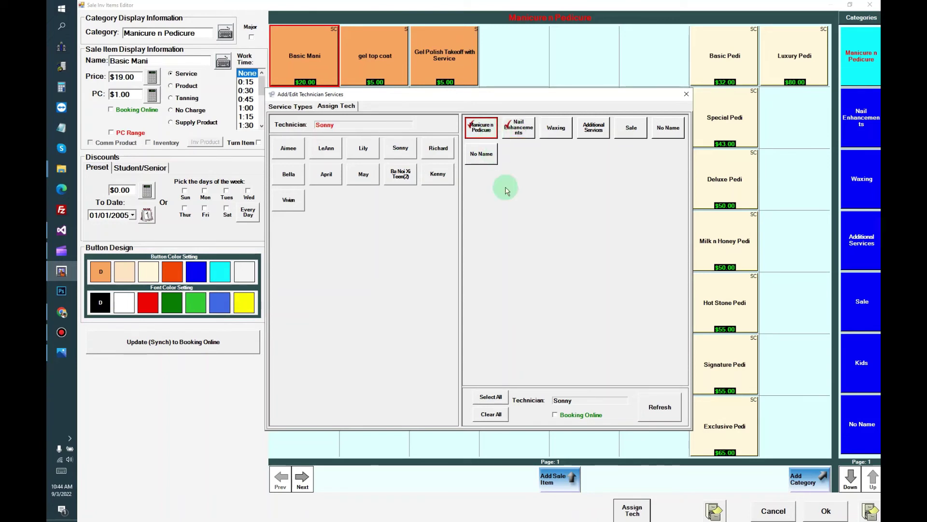
{"action": "left_click", "coordinate": [578, 416]}
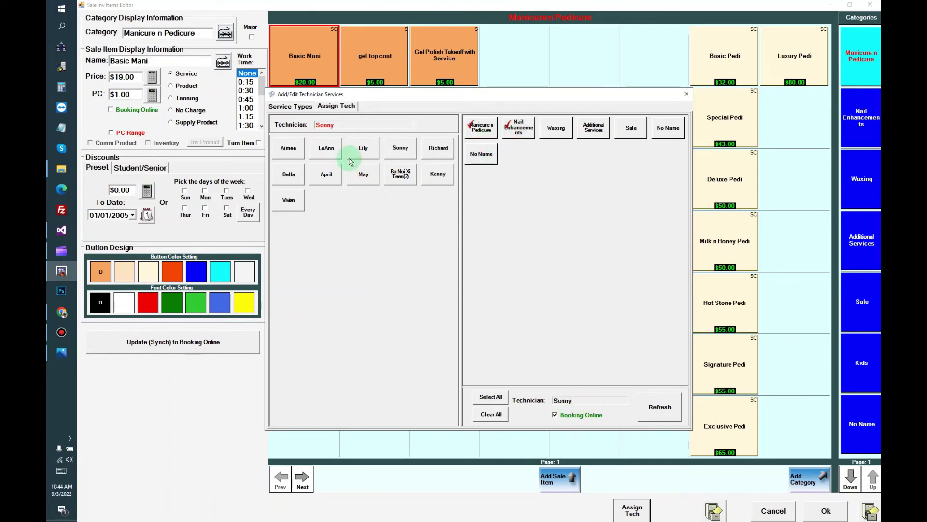
{"action": "left_click", "coordinate": [329, 148]}
{"action": "left_click", "coordinate": [555, 414]}
Step: Assign Lily Nail Enhancements and Waxing with online booking, then return to the service types list
{"action": "left_click", "coordinate": [366, 154]}
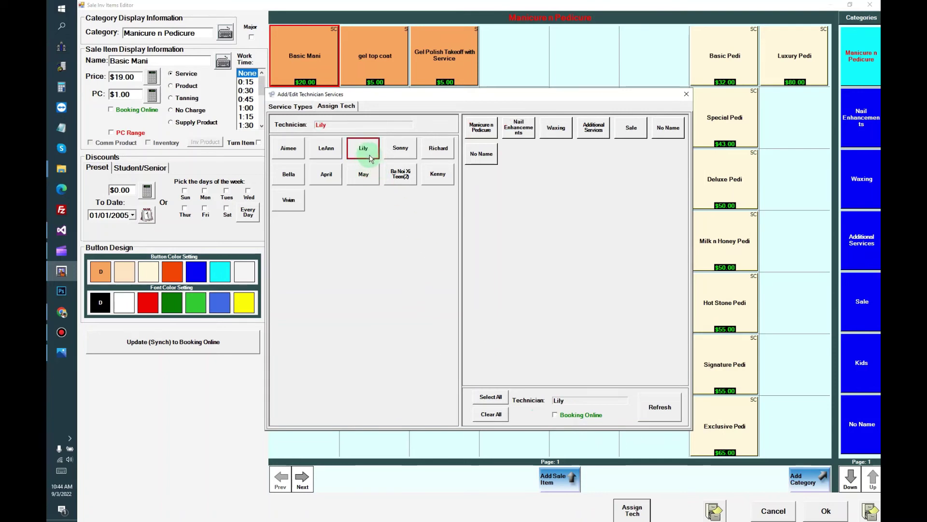
{"action": "left_click", "coordinate": [508, 134]}
{"action": "left_click", "coordinate": [555, 135]}
{"action": "left_click", "coordinate": [581, 414]}
{"action": "left_click", "coordinate": [291, 106]}
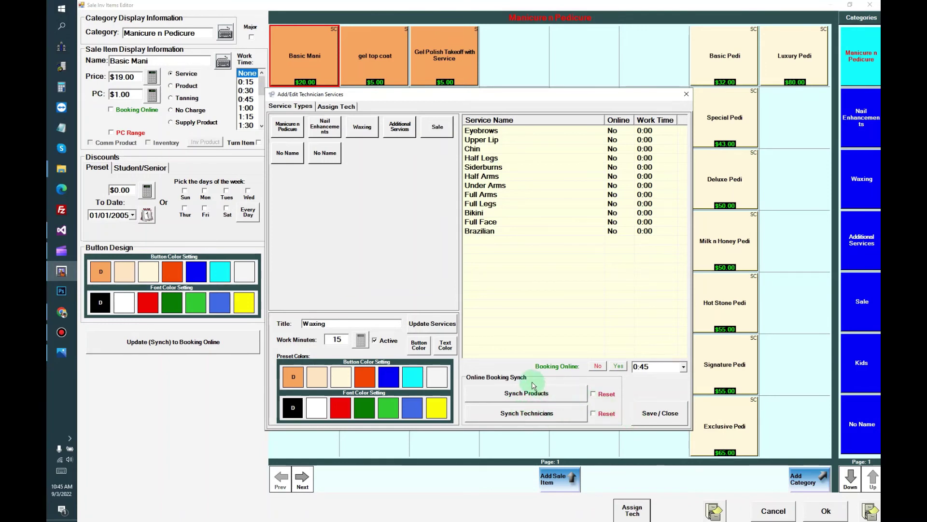
Step: Save and close the Add/Edit Technician Services dialog
{"action": "left_click", "coordinate": [647, 422]}
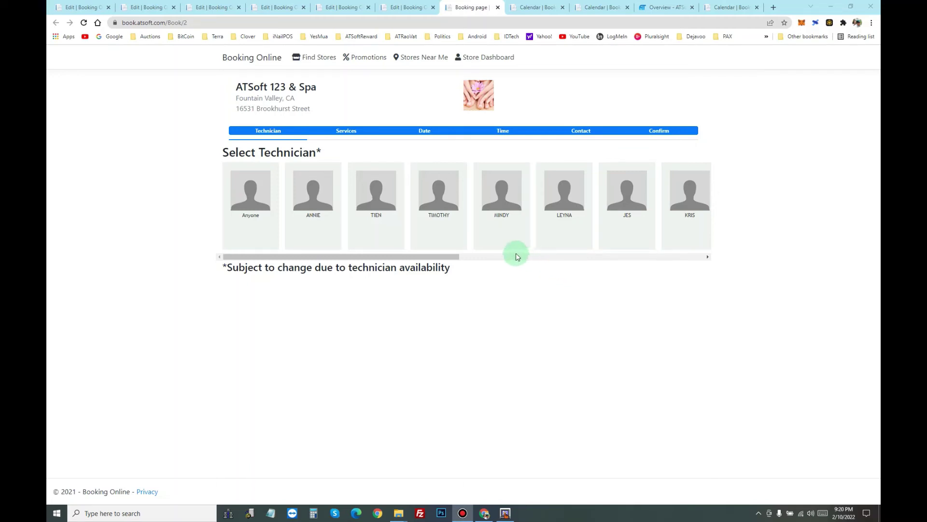
Step: On the Store Dashboard, inspect technician TIEN's account under Edit Techs and Services, then return to Nails 123 System
{"action": "left_click", "coordinate": [488, 58]}
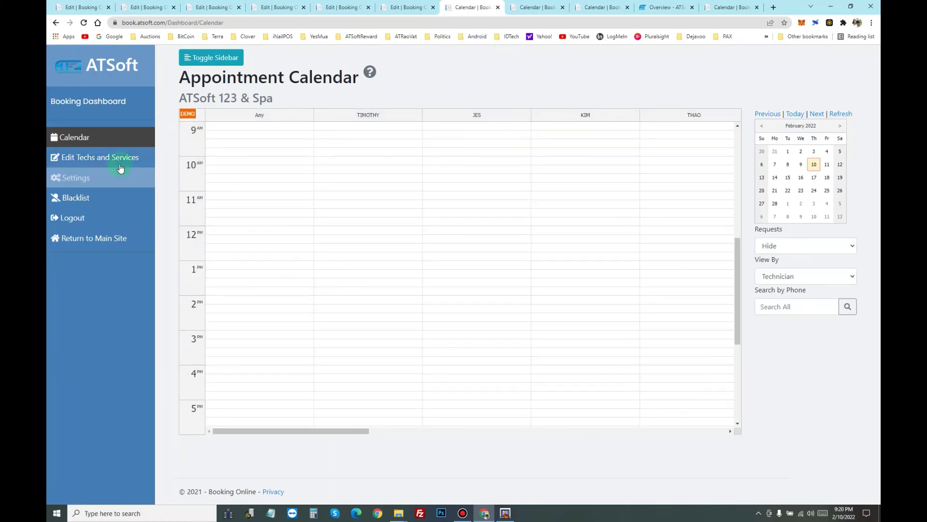
{"action": "left_click", "coordinate": [116, 162]}
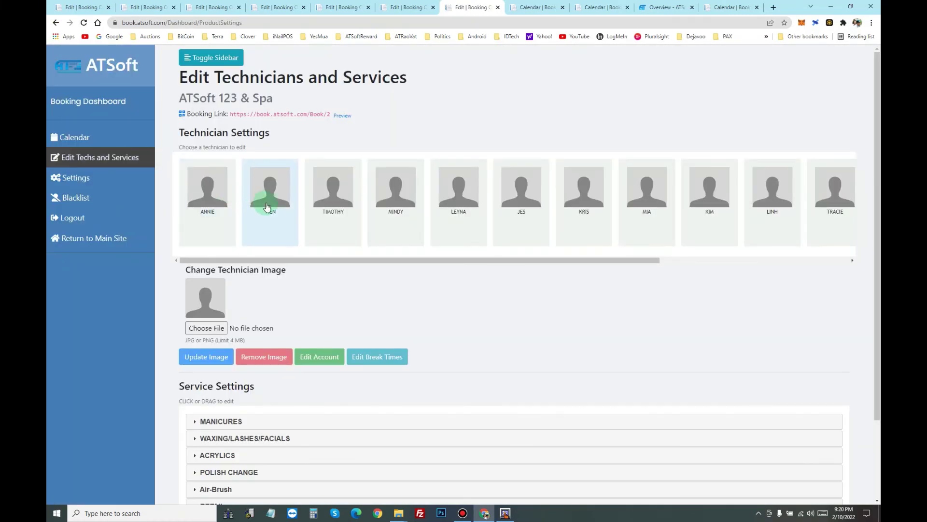
{"action": "left_click", "coordinate": [267, 207]}
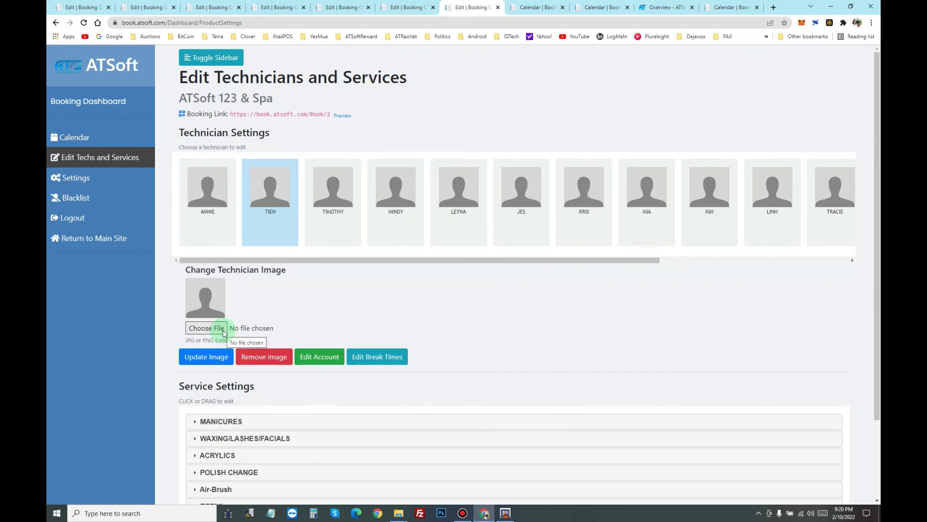
{"action": "left_click", "coordinate": [337, 357]}
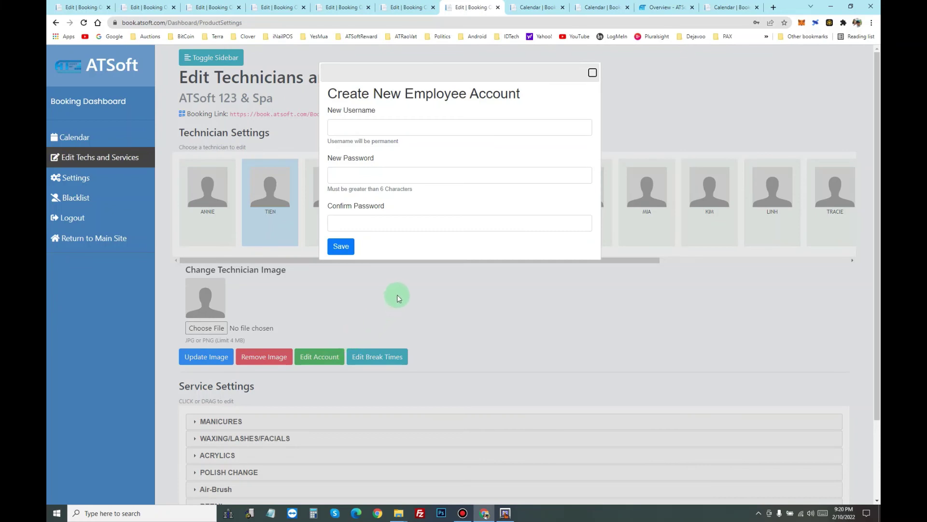
{"action": "left_click", "coordinate": [594, 73]}
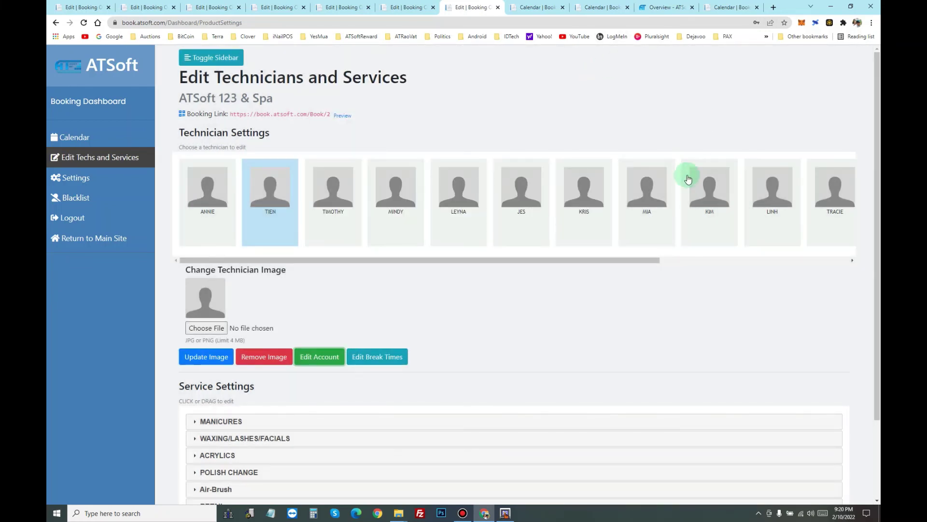
{"action": "mouse_move", "coordinate": [506, 515]}
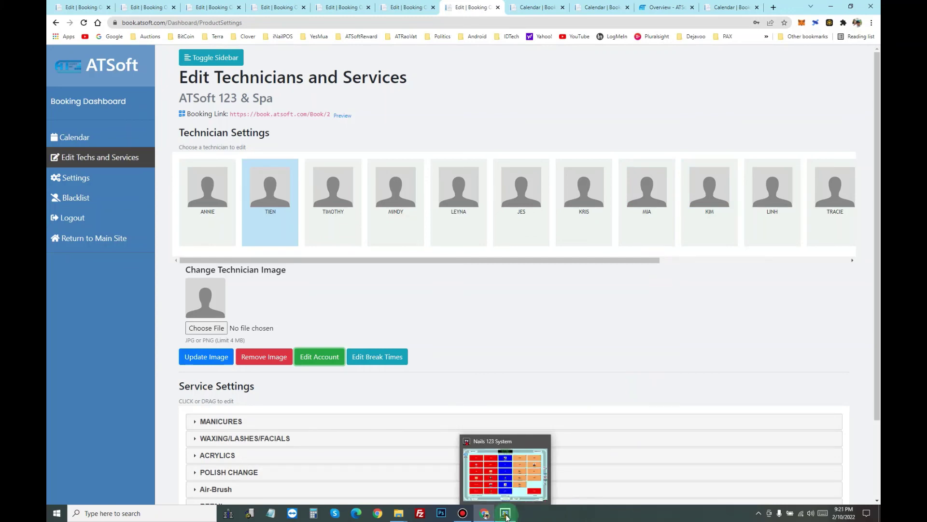
{"action": "left_click", "coordinate": [506, 515]}
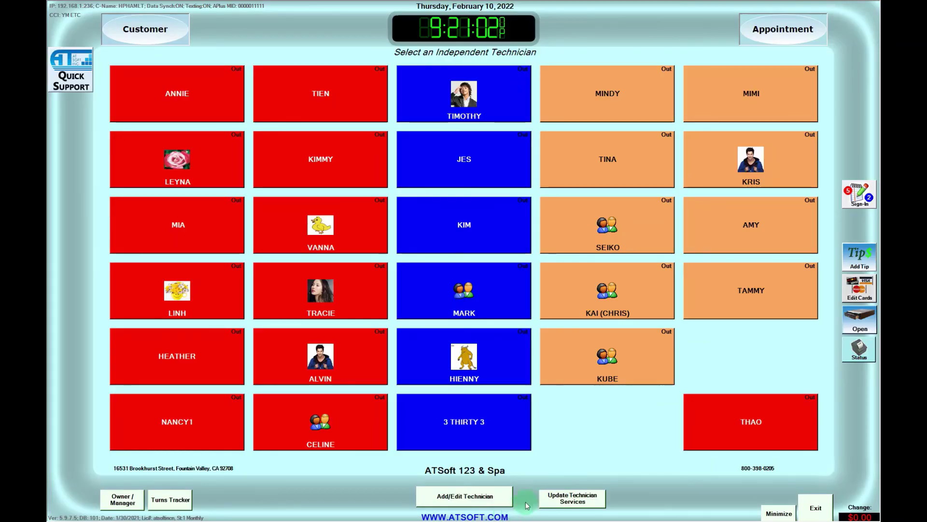
Step: View the appointment book and its Login Dashboard, exit to the main screen, and open Sign-In
{"action": "left_click", "coordinate": [768, 40]}
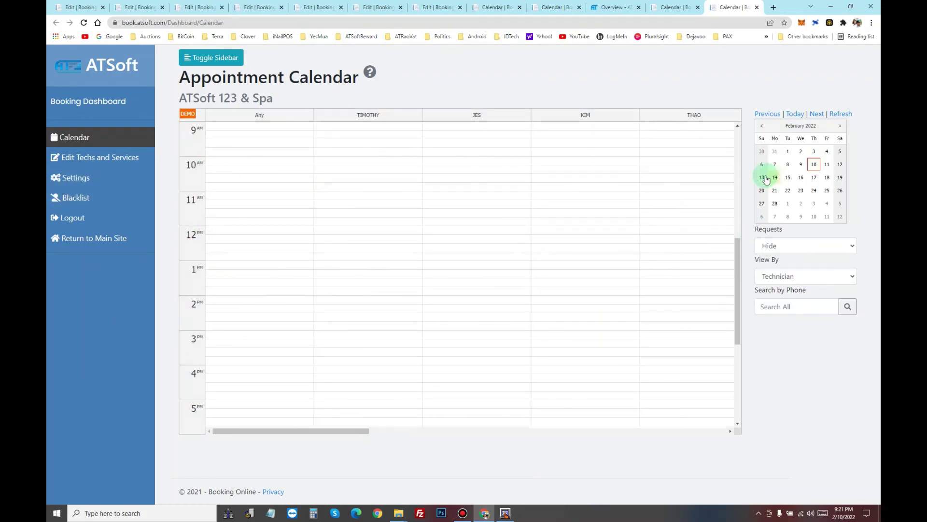
{"action": "left_click", "coordinate": [505, 514]}
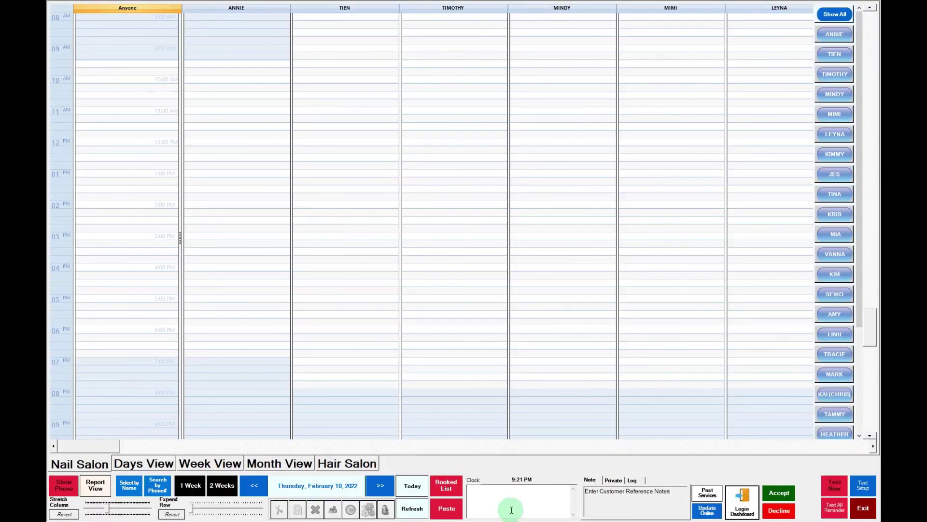
{"action": "left_click", "coordinate": [848, 499]}
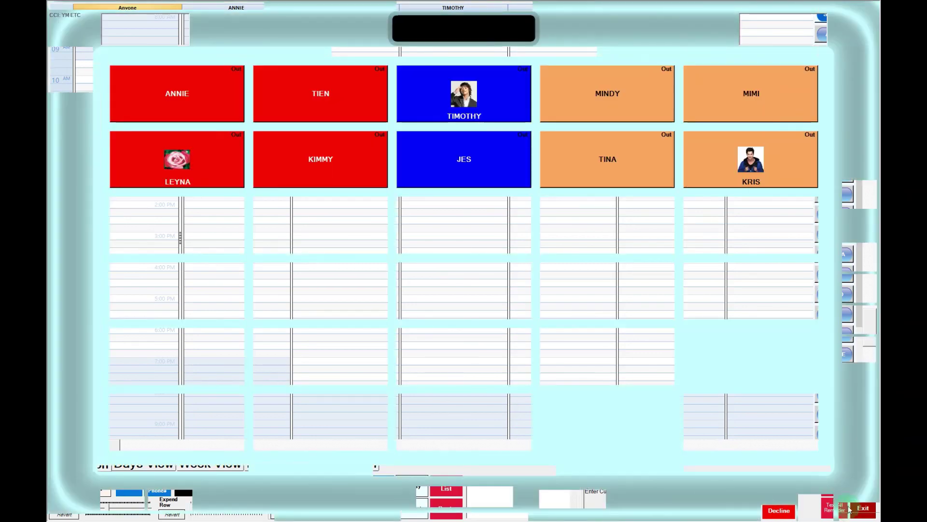
{"action": "left_click", "coordinate": [860, 193]}
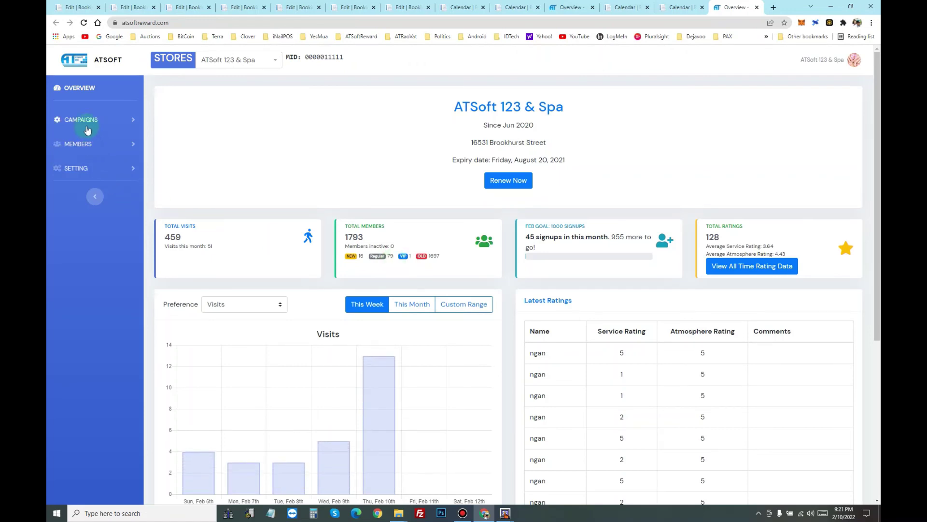
Step: Expand the CAMPAIGNS and MEMBERS submenus in the reward portal sidebar
{"action": "left_click", "coordinate": [88, 130]}
{"action": "left_click", "coordinate": [83, 220]}
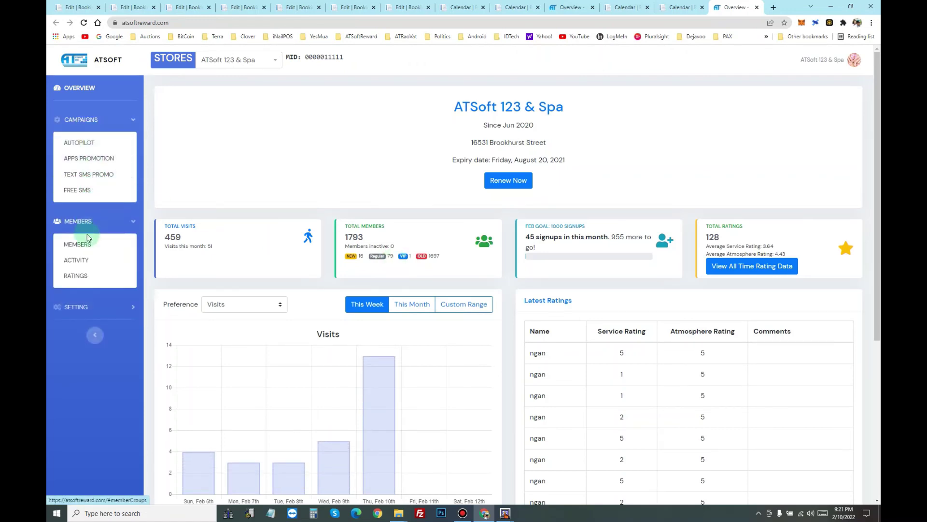